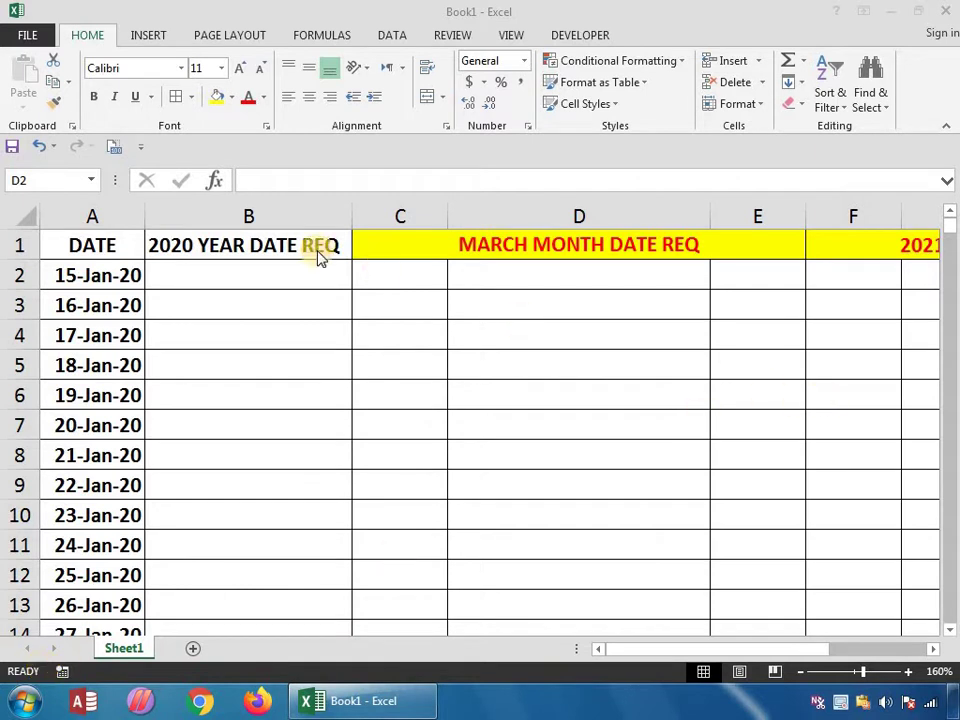
Step: Enter the formula =YEAR(A2) in cell B2 under the 2020 YEAR DATE REQ heading
left_click(295, 273)
type("=")
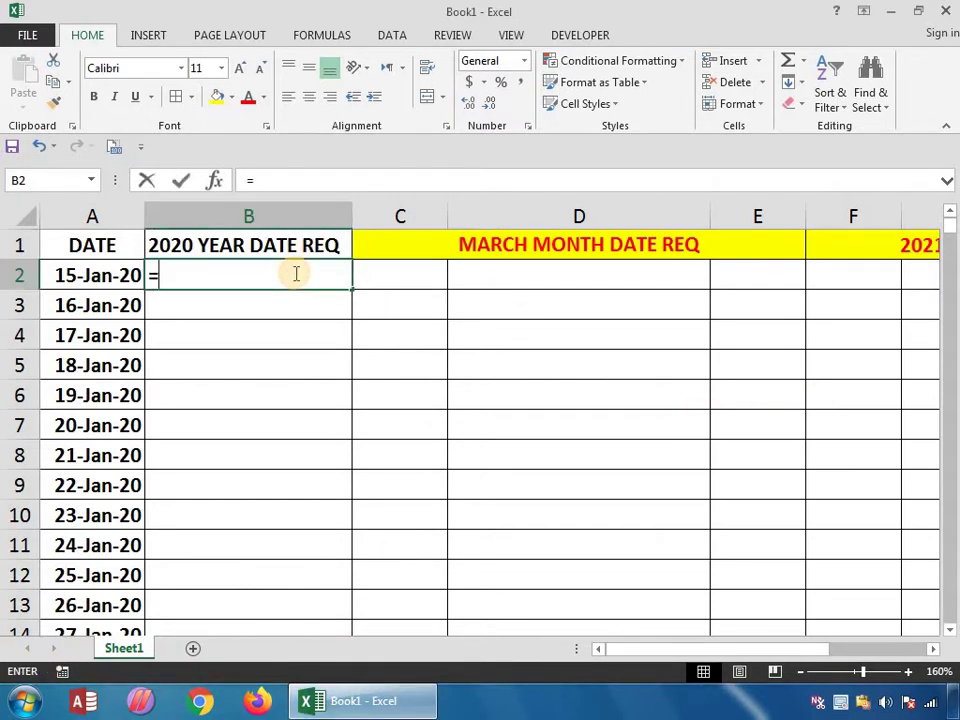
type("YEA")
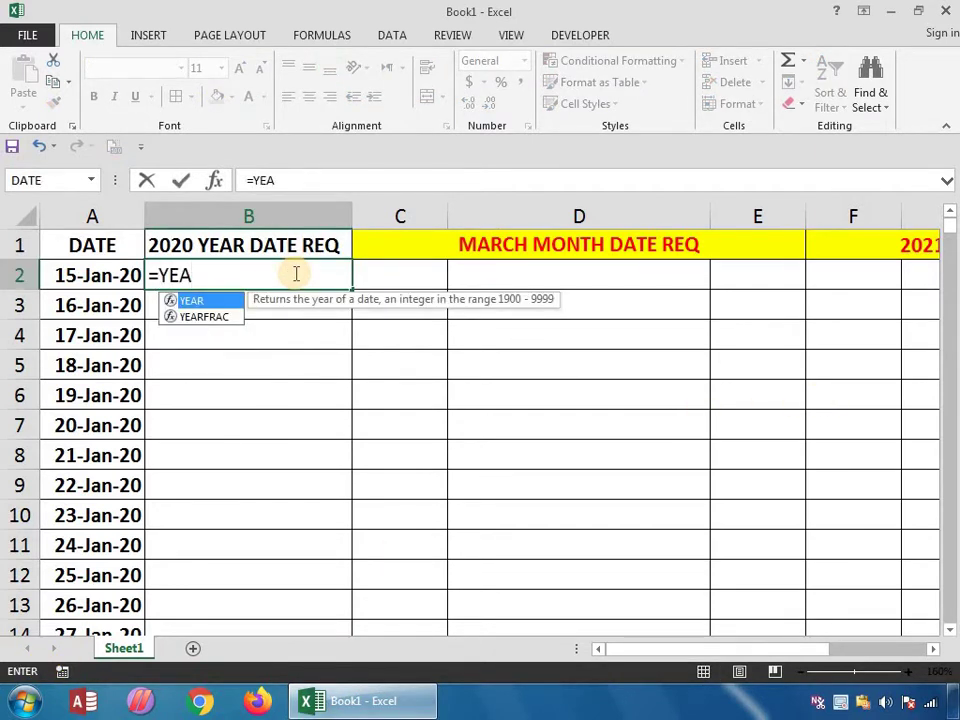
key("Tab")
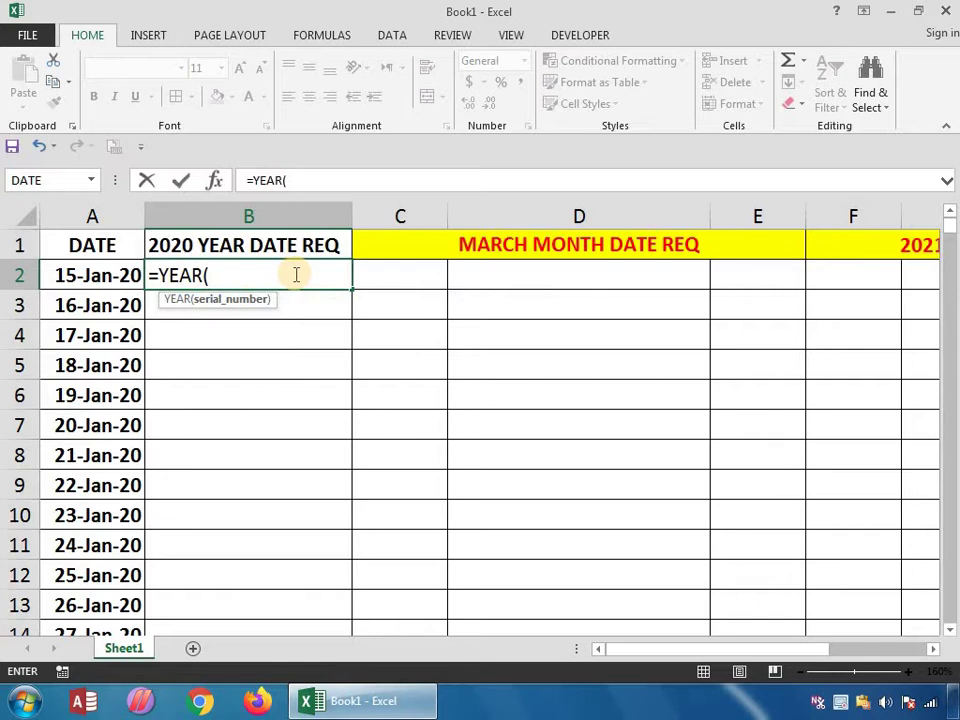
left_click(115, 276)
type(")")
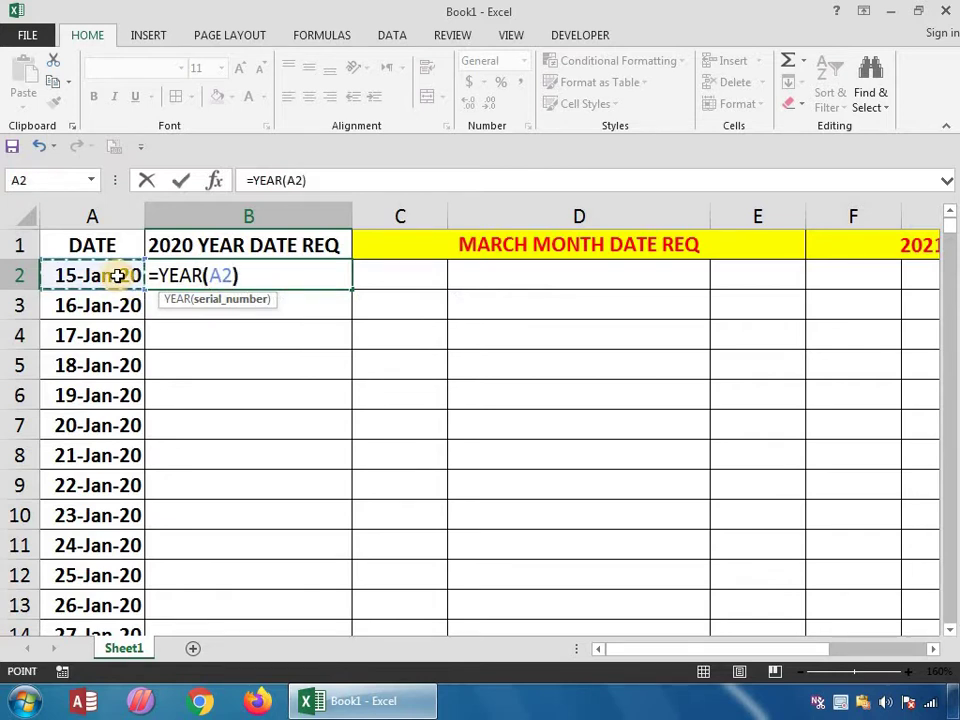
key("Return")
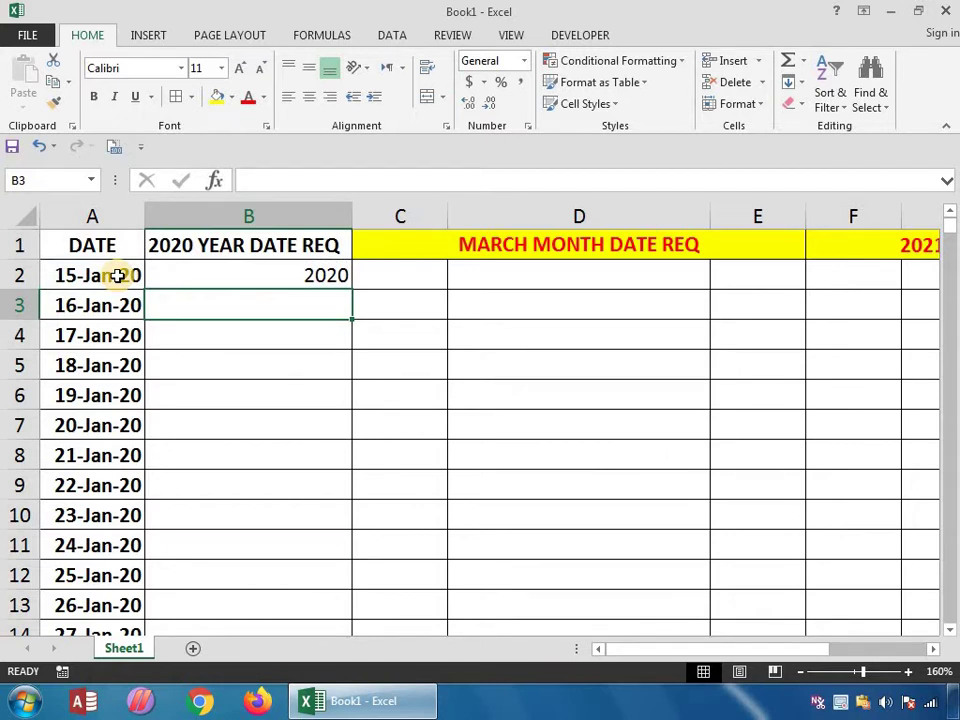
Step: Wrap the YEAR formula in B2 in an IF function with the logical test YEAR(A2)=2020
key("Up")
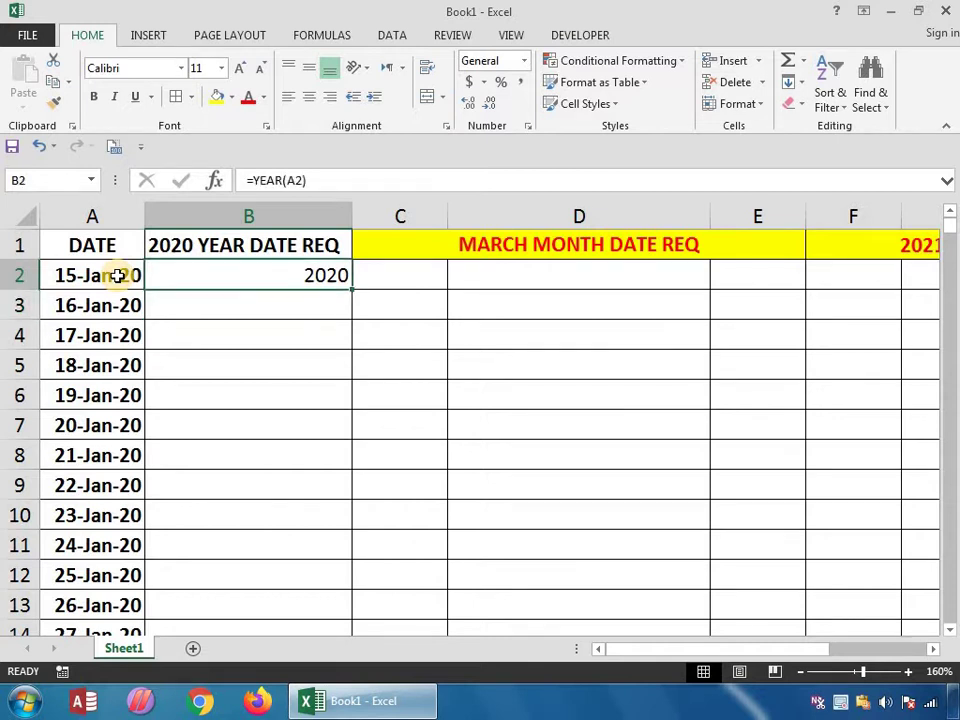
key("F2")
key("Left")
key("Left")
key("Left")
key("Left")
key("Left")
key("Left")
key("Left")
key("Left")
key("Left")
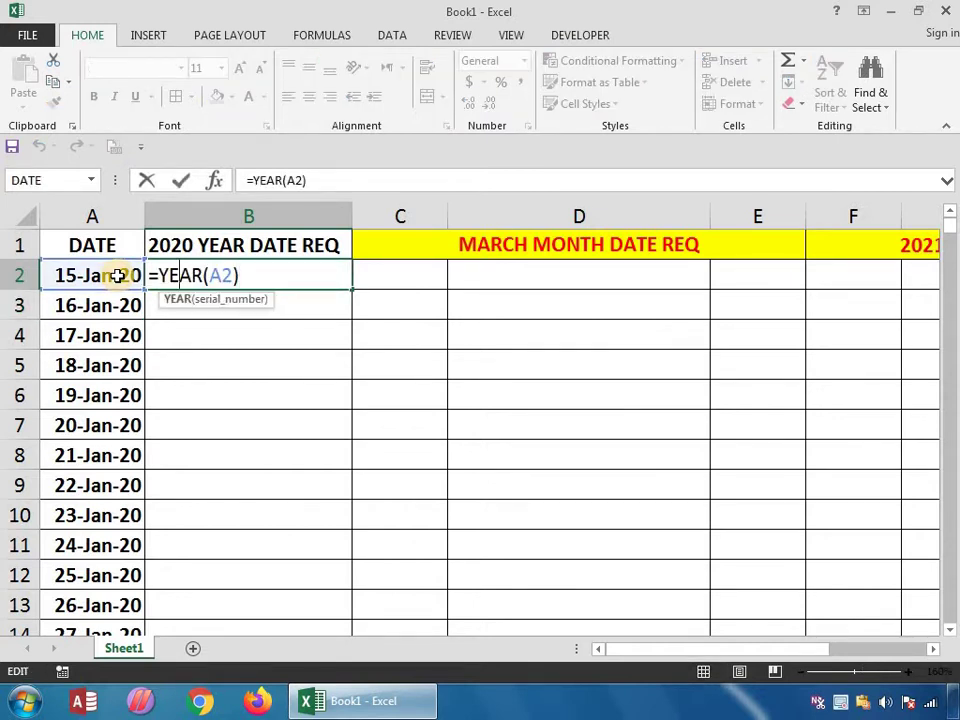
type("IF(")
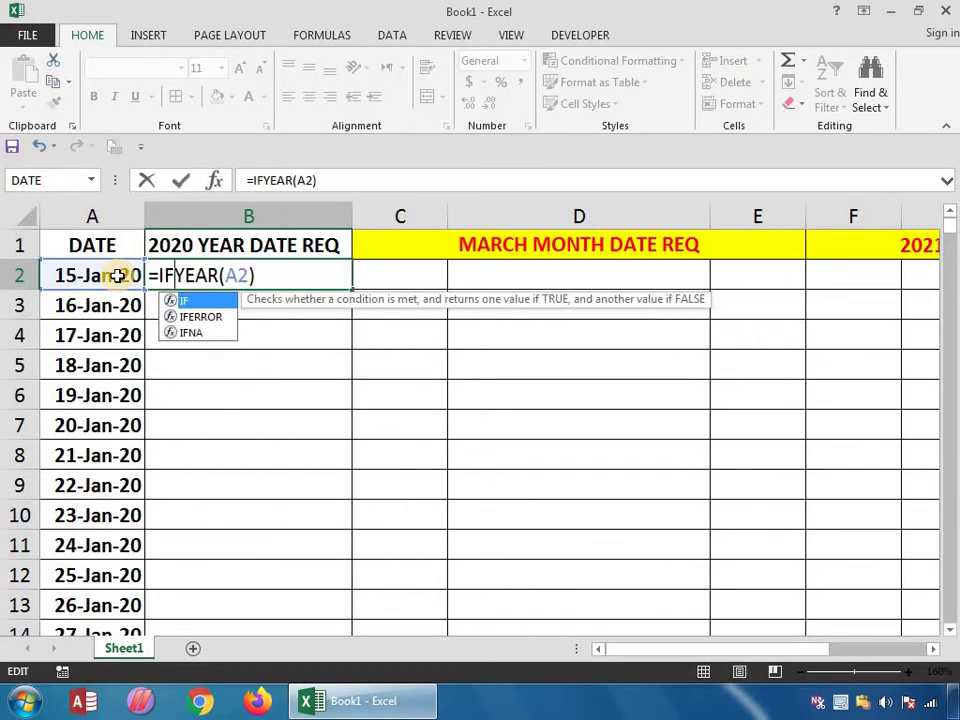
key("Right")
key("Right")
key("Right")
key("Right")
key("Right")
key("Right")
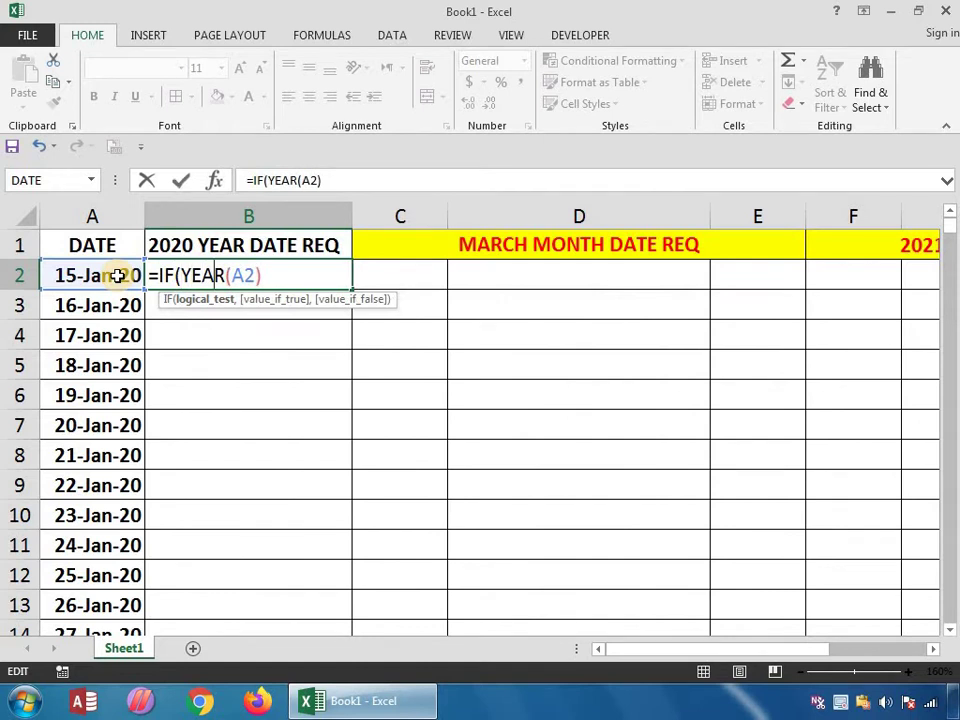
key("Right")
key("Right")
type("=2020")
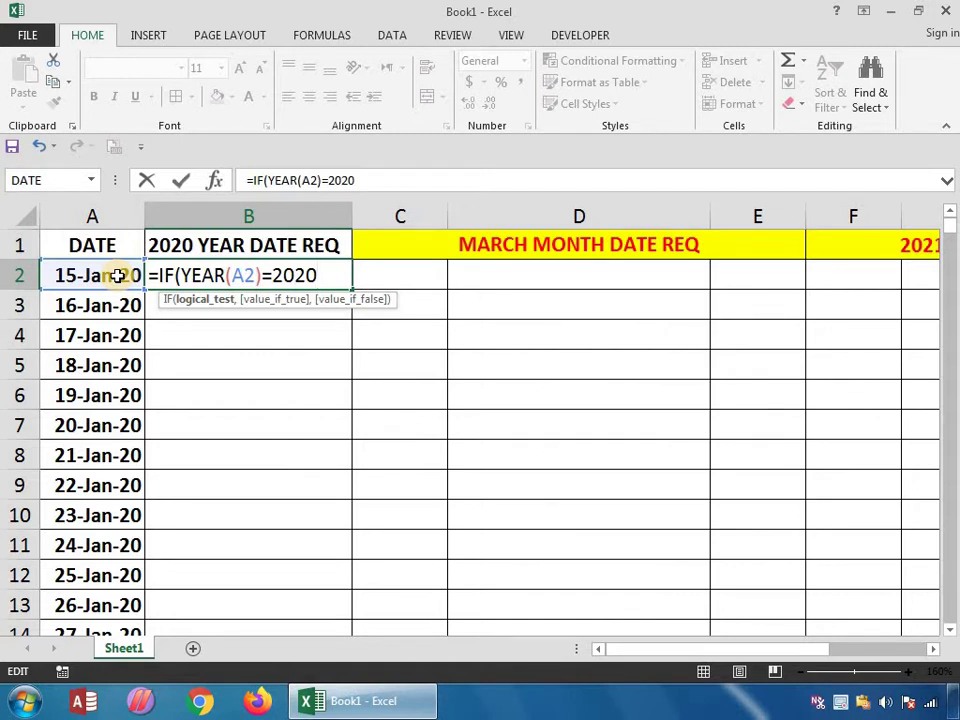
Step: Complete the IF formula in B2 with A2 as the true value and an empty string "" as the false value
type(",")
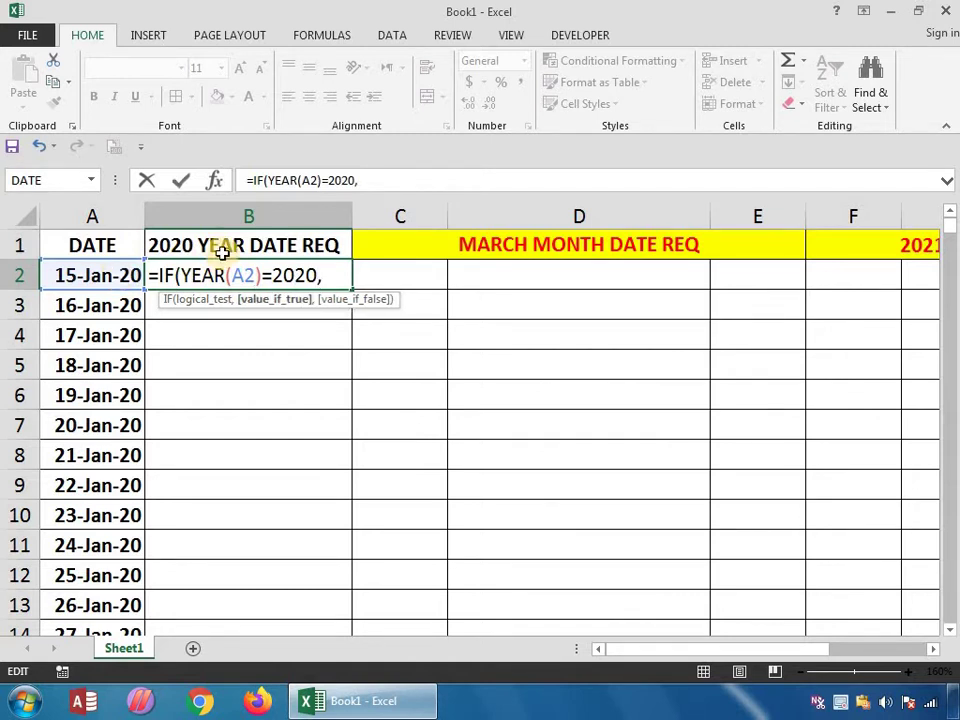
left_click(100, 273)
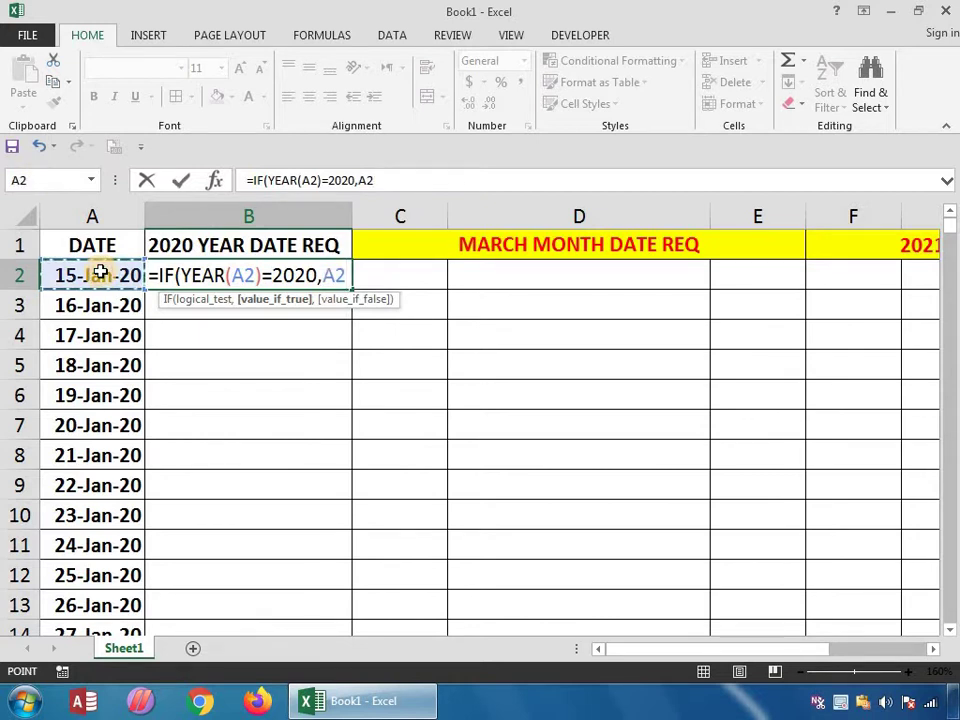
type(",")
type("\"\")")
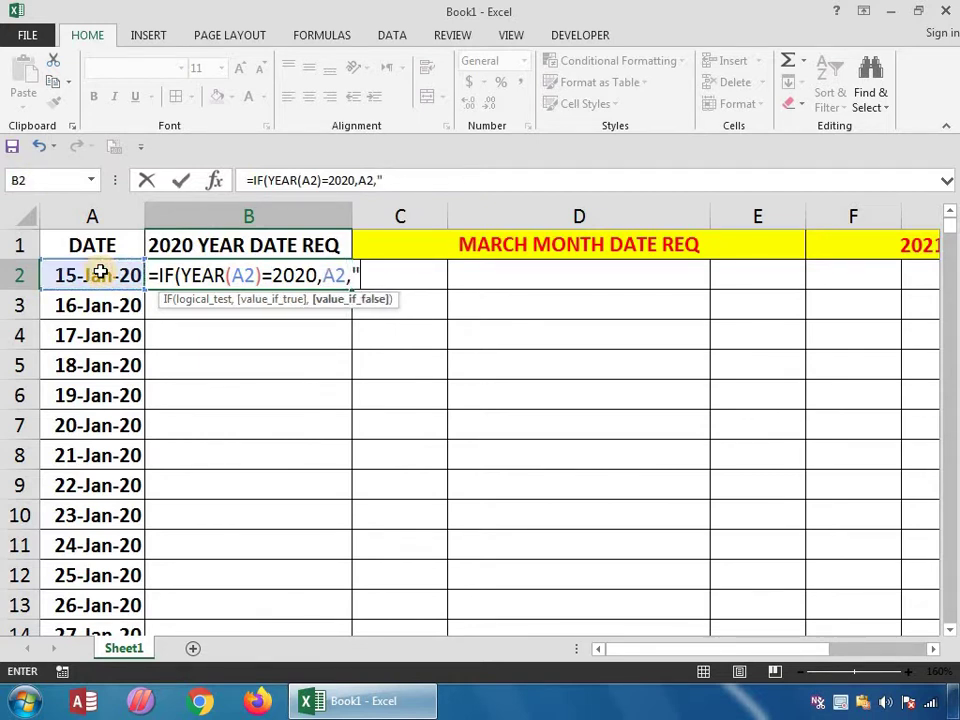
key("Return")
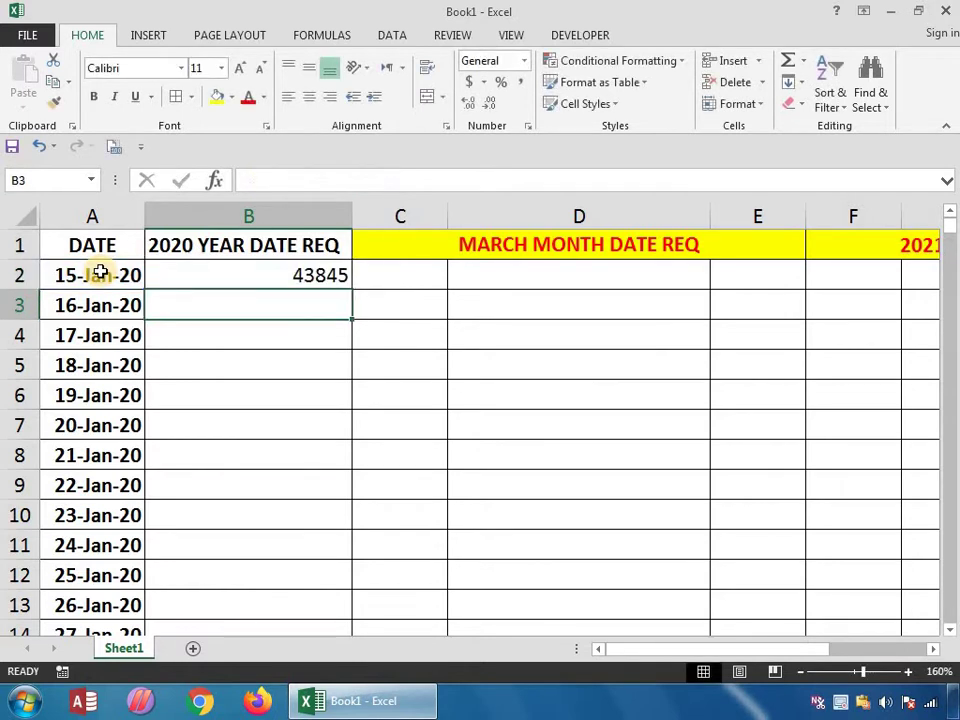
Step: Fill the B2 formula down column B through row 610
key("Up")
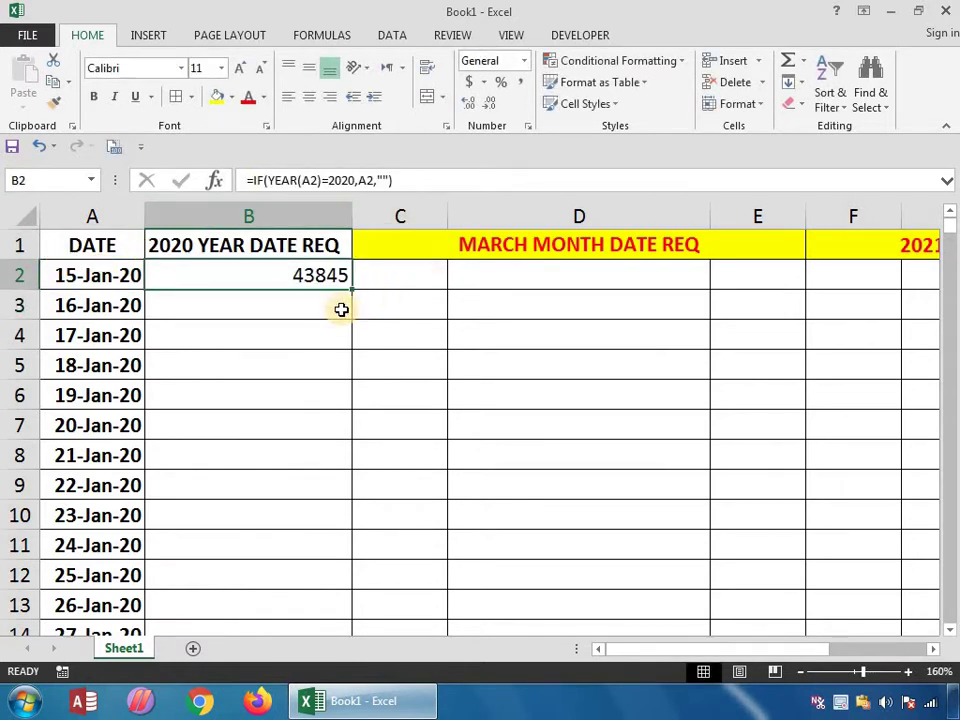
left_click_drag(307, 278, 242, 598)
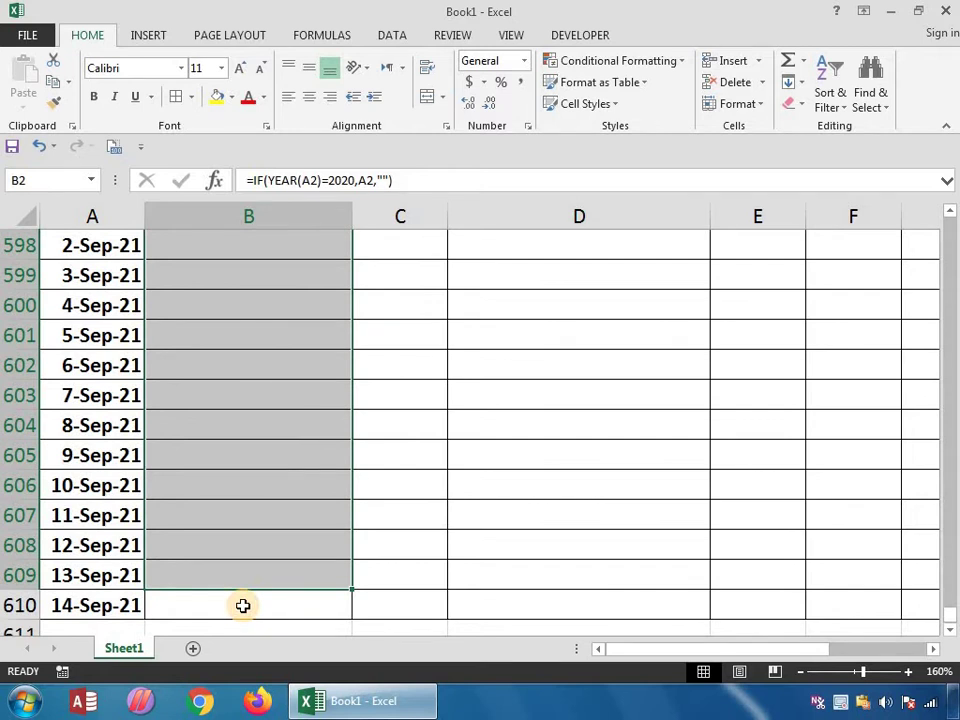
left_click(242, 605, "shift")
key("ctrl+d")
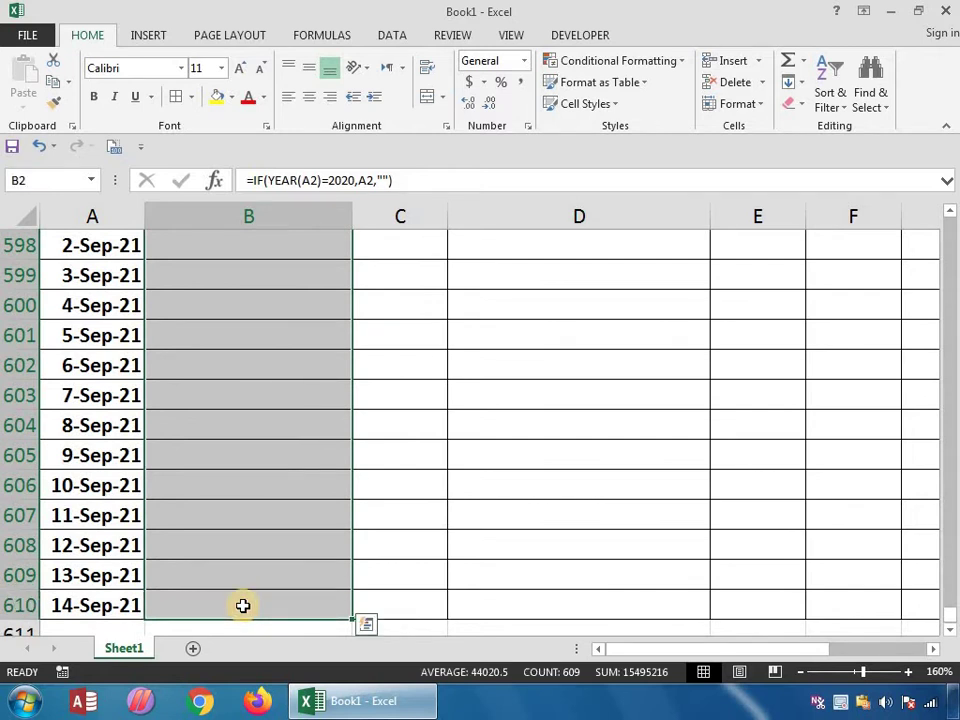
Step: Copy the date formatting of cell A2 onto cells B2:B6 with Format Painter
left_click_drag(949, 619, 949, 232)
left_click(105, 277)
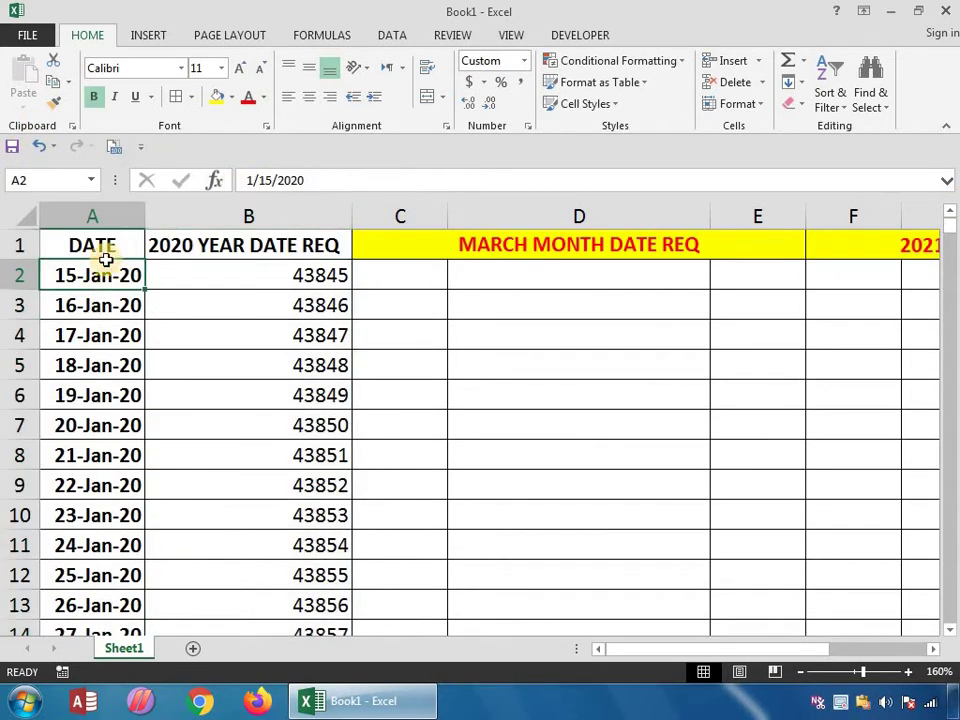
left_click(63, 110)
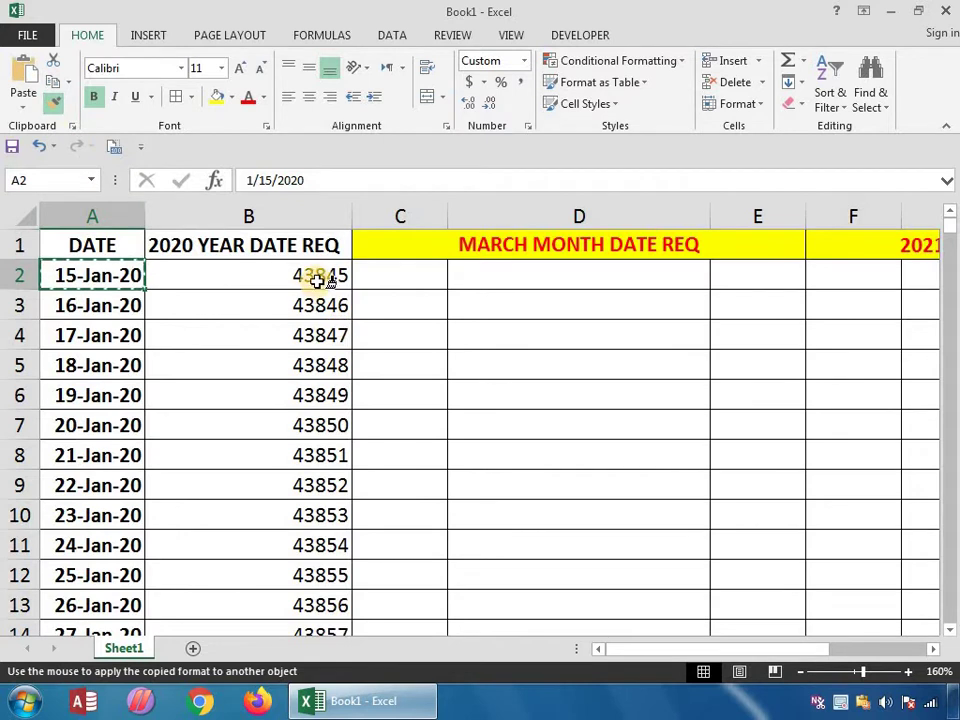
left_click_drag(317, 278, 316, 401)
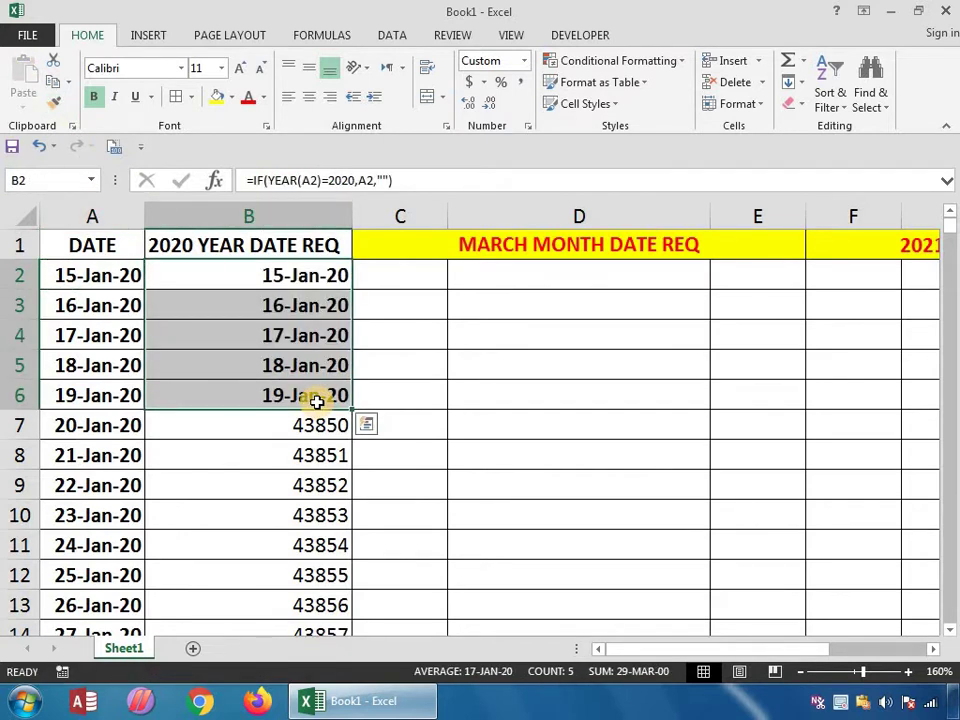
Step: Review the IF and YEAR formula in cell B2 without changing it
key("Right")
key("Left")
key("F2")
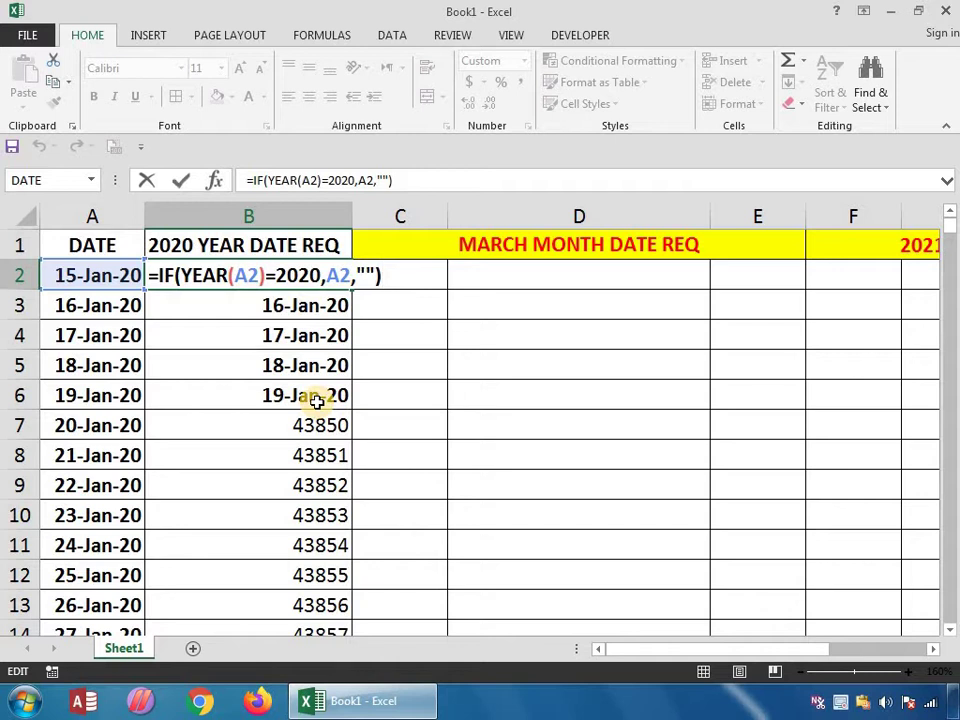
key("Return")
key("Up")
Step: Enter the formula =IF(MONTH(A2)=3,A2,"") in cell D2 under the MARCH MONTH DATE REQ heading
key("Right")
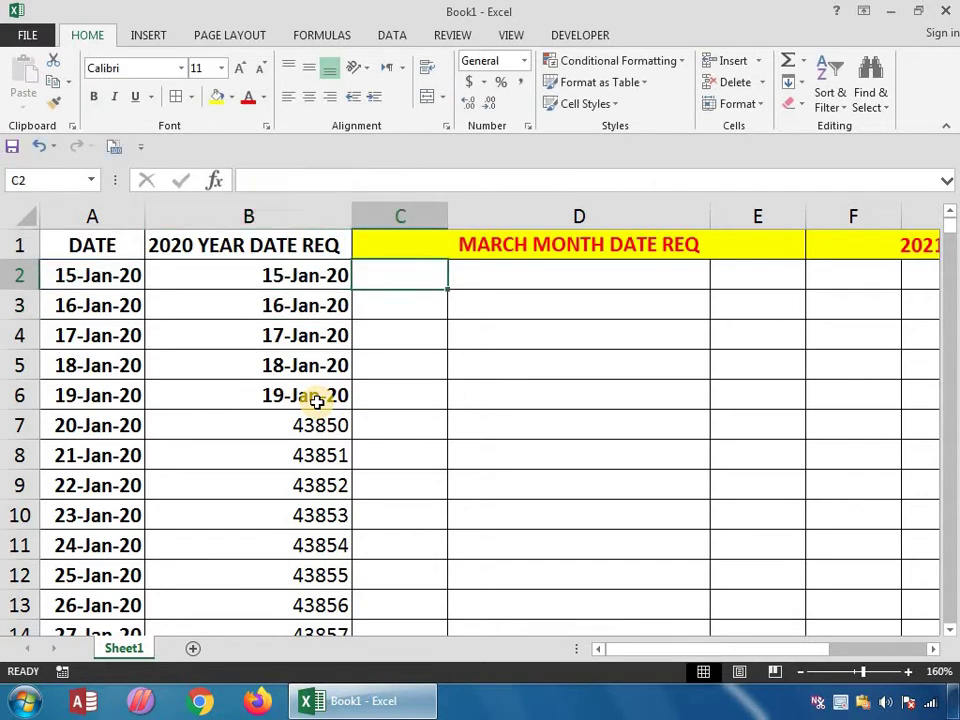
key("Right")
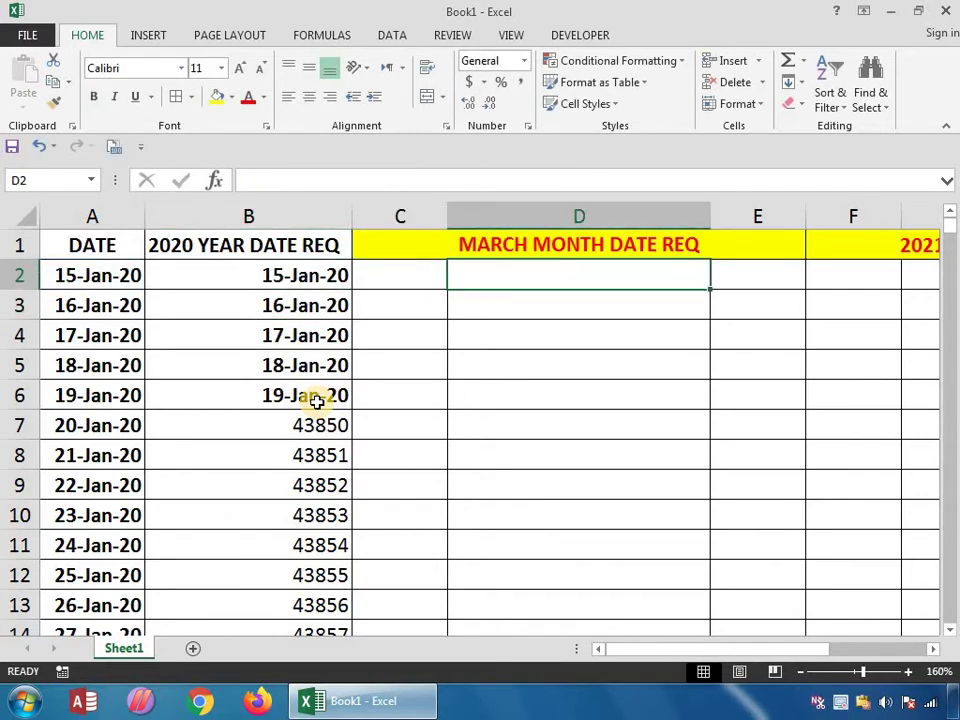
type("=IF(")
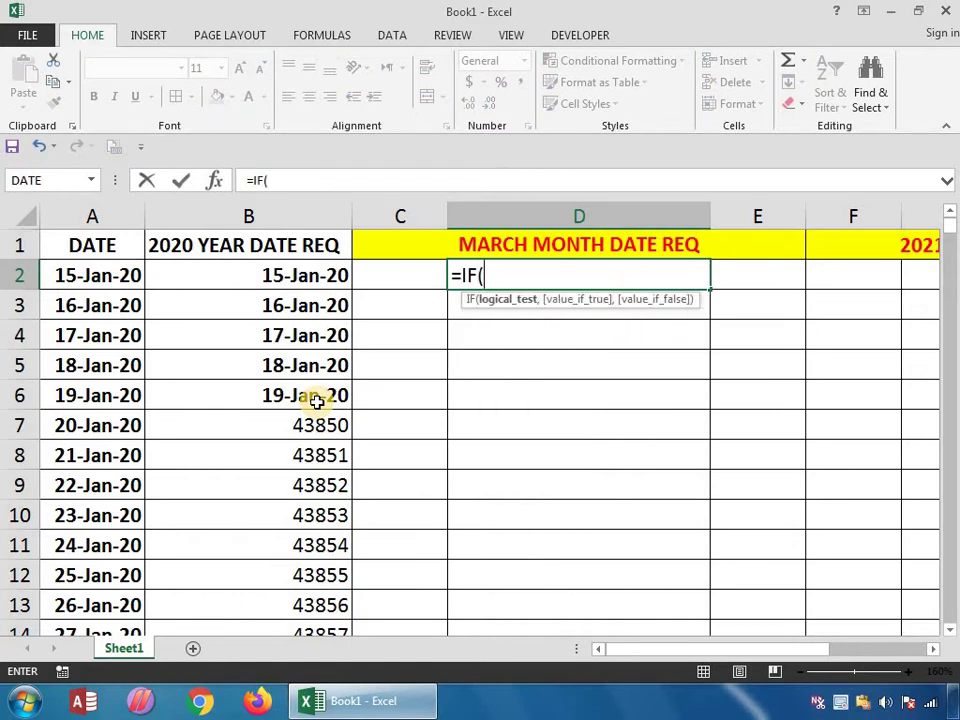
type("MONTH(")
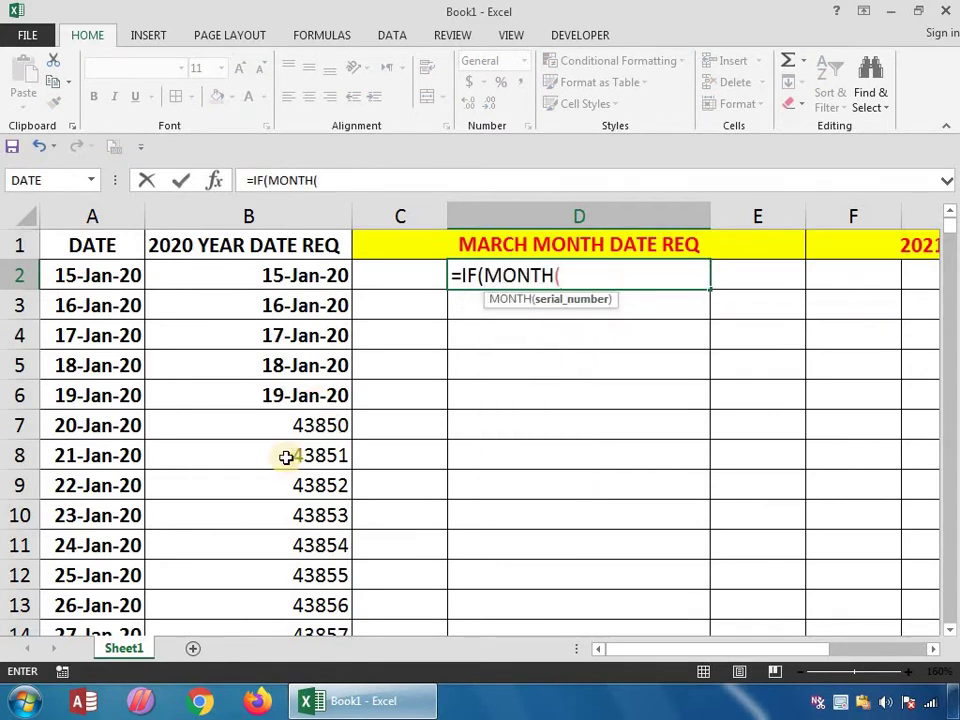
left_click(113, 281)
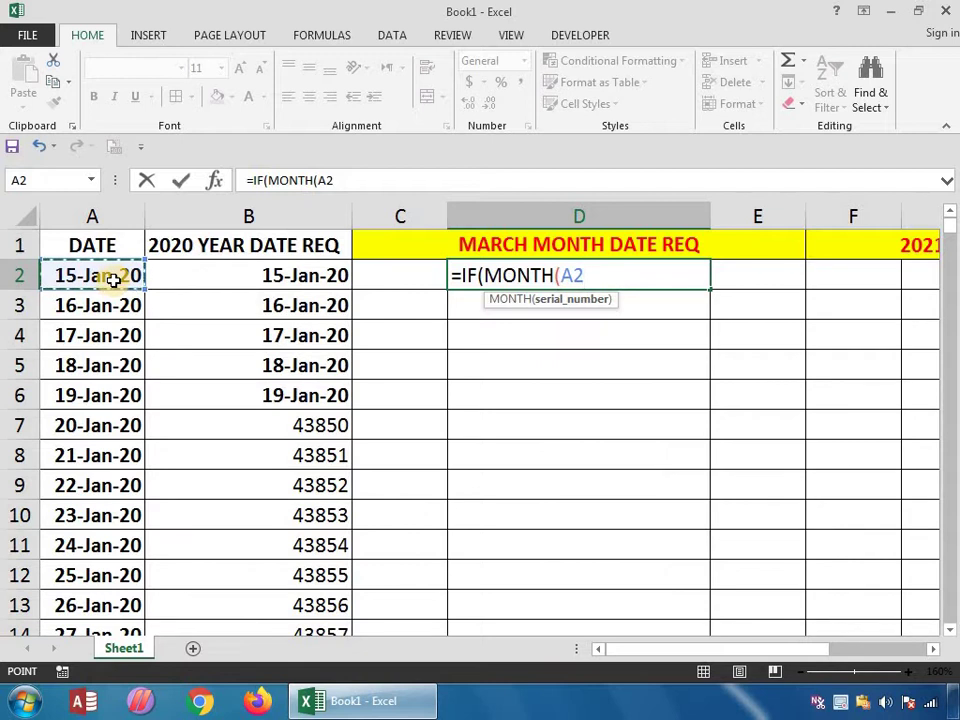
type(")=")
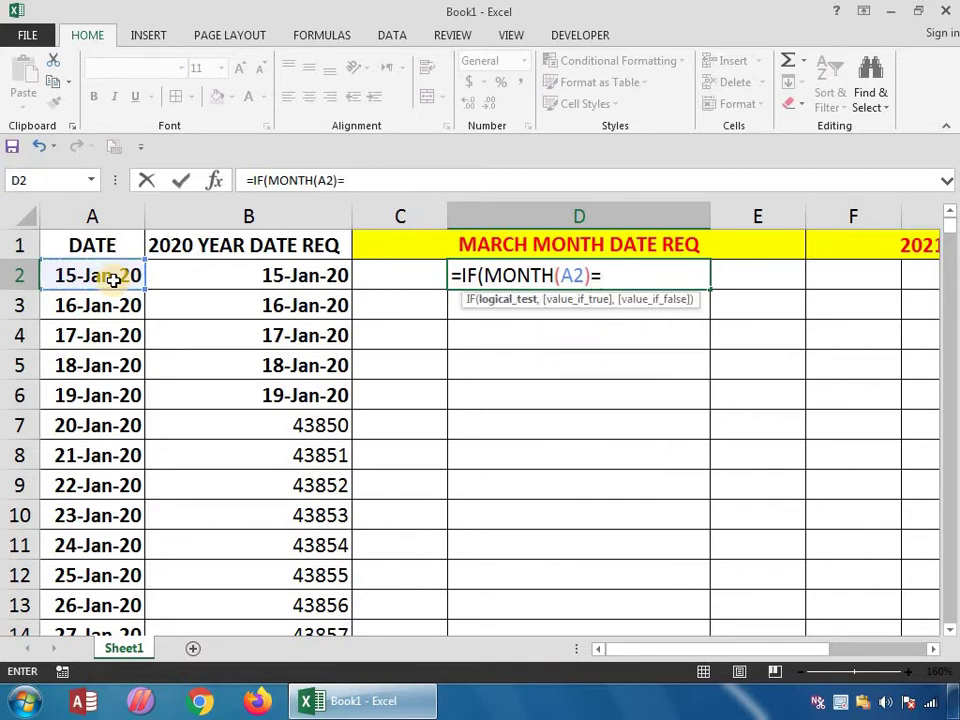
type("3,")
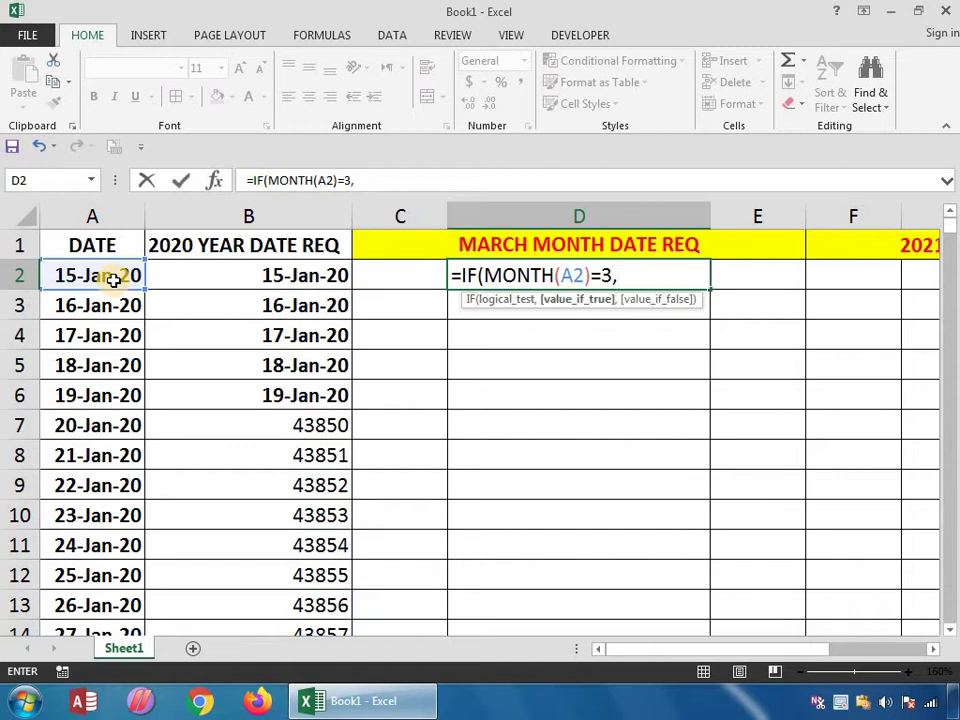
left_click(113, 280)
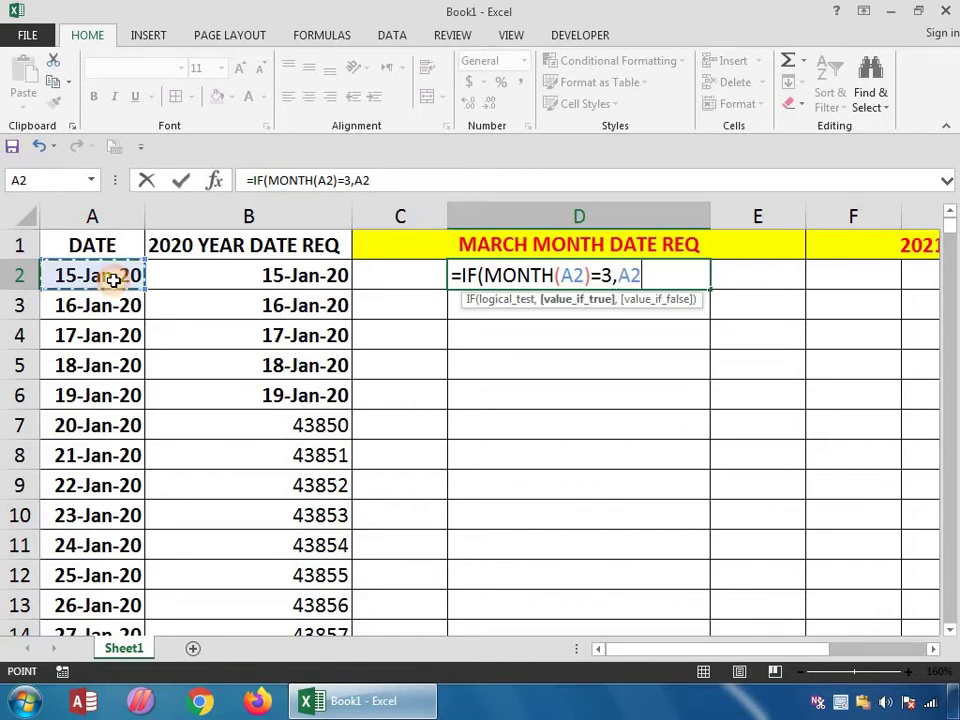
type(",\"\"")
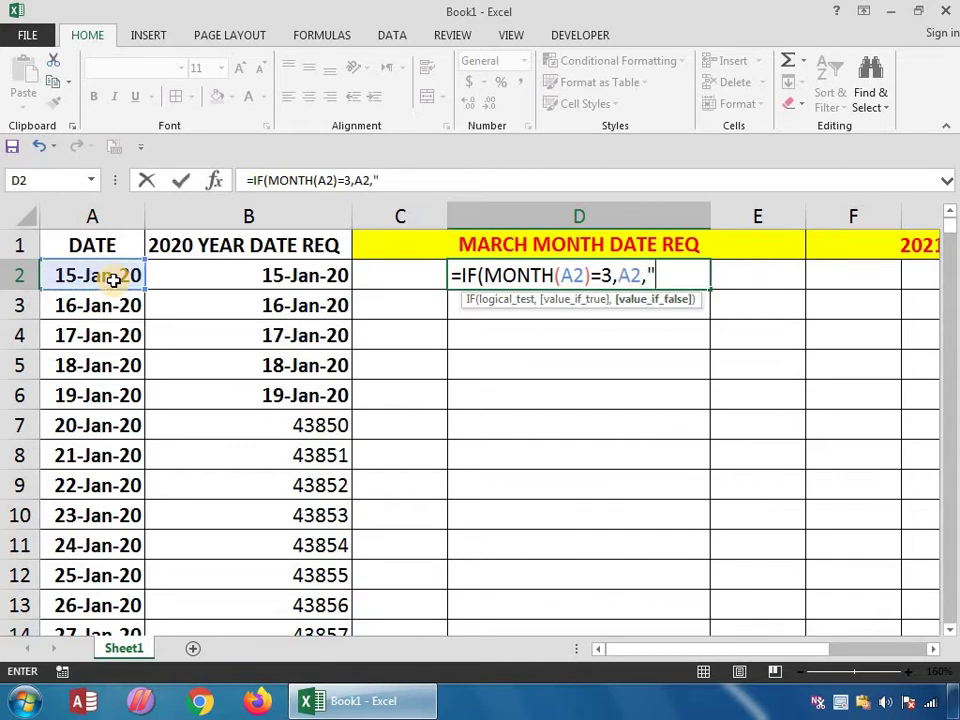
key("Return")
Step: Fill the D2 formula down column D through row 93
key("Up")
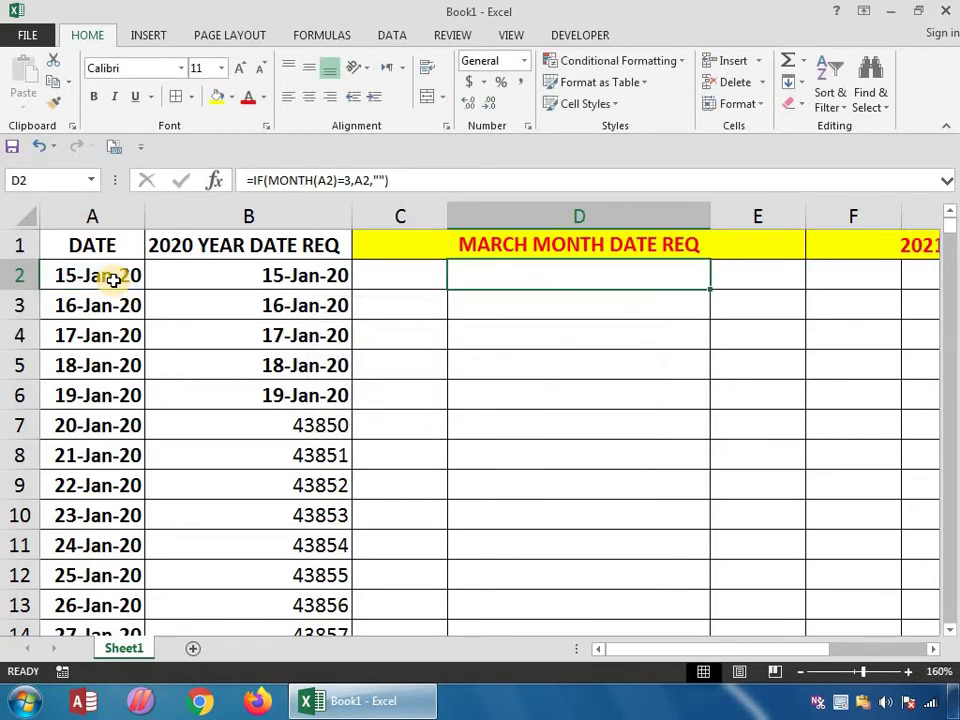
key("shift+Down")
key("shift+Down")
key("shift+Down")
key("shift+Down")
key("shift+Down")
key("shift+Down")
key("shift+Down")
key("shift+Down")
key("shift+Down")
key("shift+Down")
key("shift+Down")
key("shift+Down")
key("shift+Down")
key("shift+Down")
key("shift+Down")
key("shift+Down")
key("shift+Down")
key("shift+Down")
key("shift+Down")
key("shift+Down")
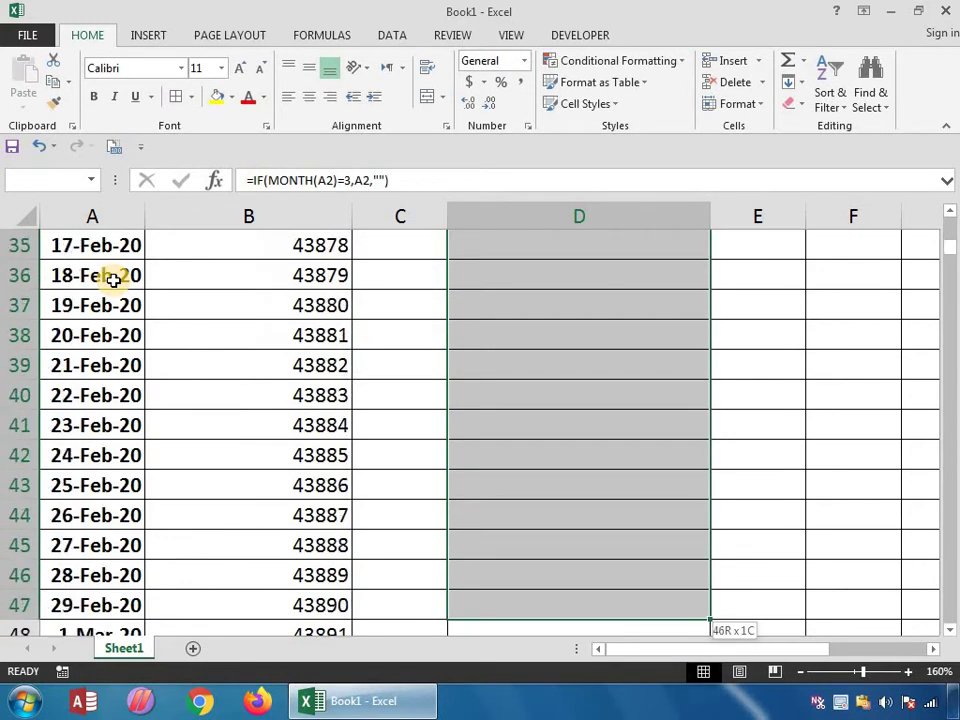
key("shift+Down")
key("shift+Down")
key("shift+Down")
key("shift+Down")
key("shift+Down")
key("shift+Down")
key("shift+Down")
key("shift+Down")
key("shift+Down")
key("shift+Down")
key("shift+Down")
key("shift+Down")
key("shift+Down")
key("shift+Down")
key("shift+Down")
key("shift+Down")
key("shift+Down")
key("shift+Down")
key("shift+Down")
key("shift+Down")
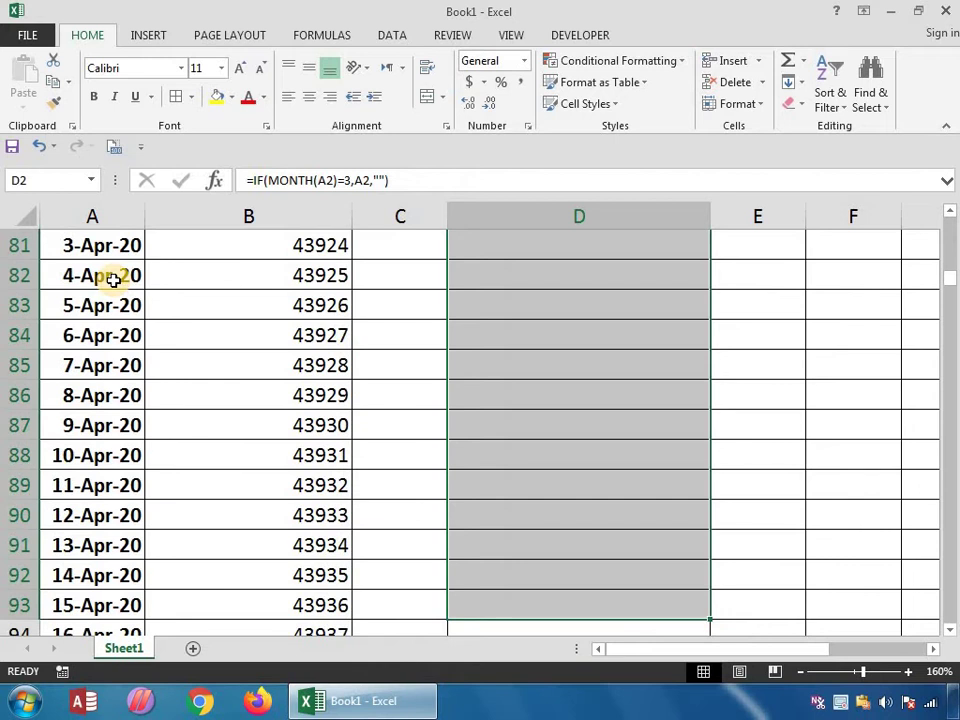
key("ctrl+d")
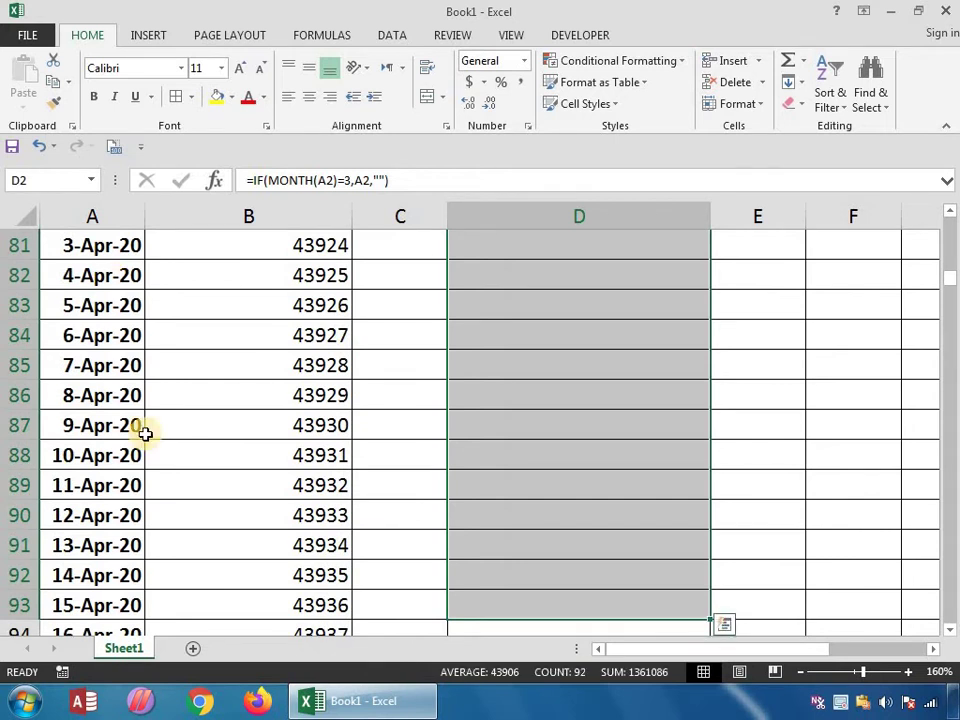
scroll(585, 439, "up", 10)
scroll(585, 439, "up", 3)
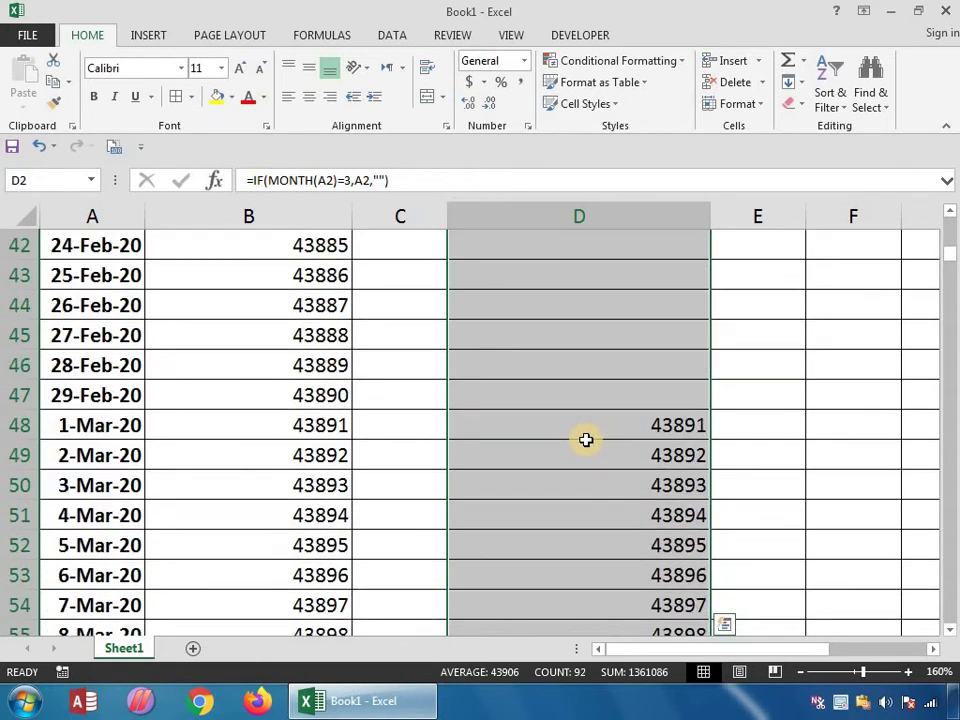
Step: Apply the Short Date number format to the filled formula cells D2:D93
scroll(643, 410, "down", 1)
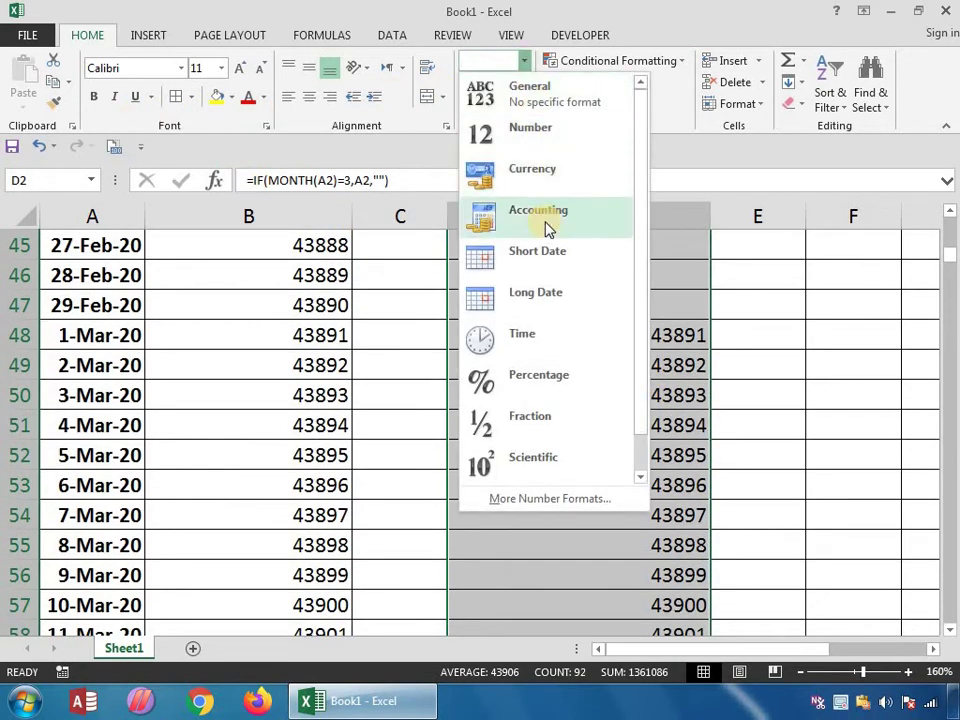
left_click(558, 273)
scroll(557, 259, "up", 15)
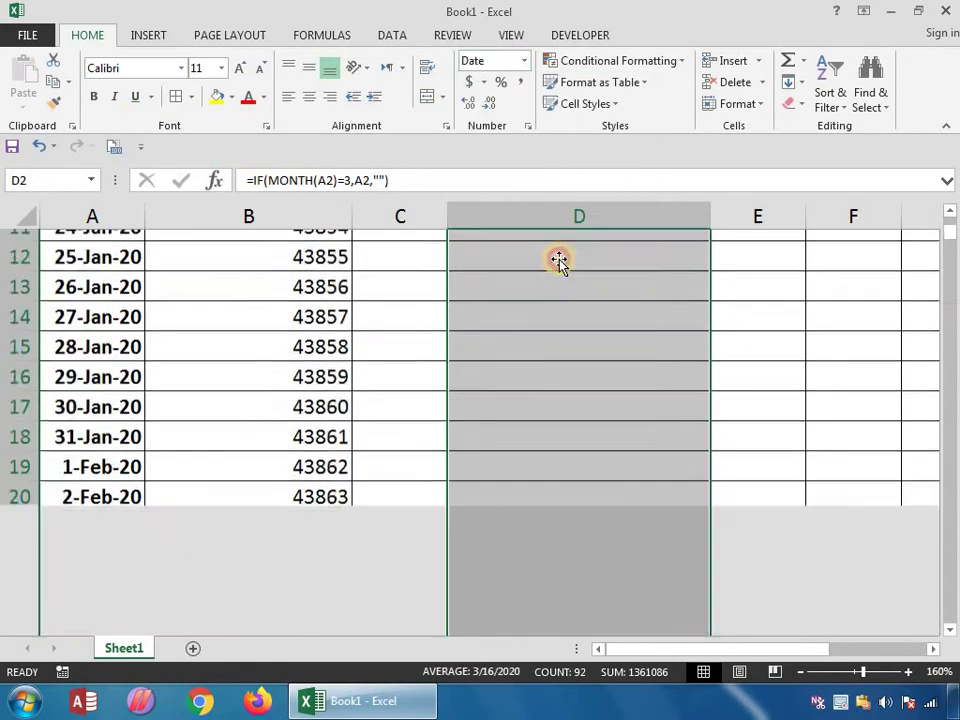
Step: Review the extracted March dates down column D and the IF and MONTH formula in cell D2 without changing it
scroll(555, 375, "down", 18)
scroll(628, 486, "down", 6)
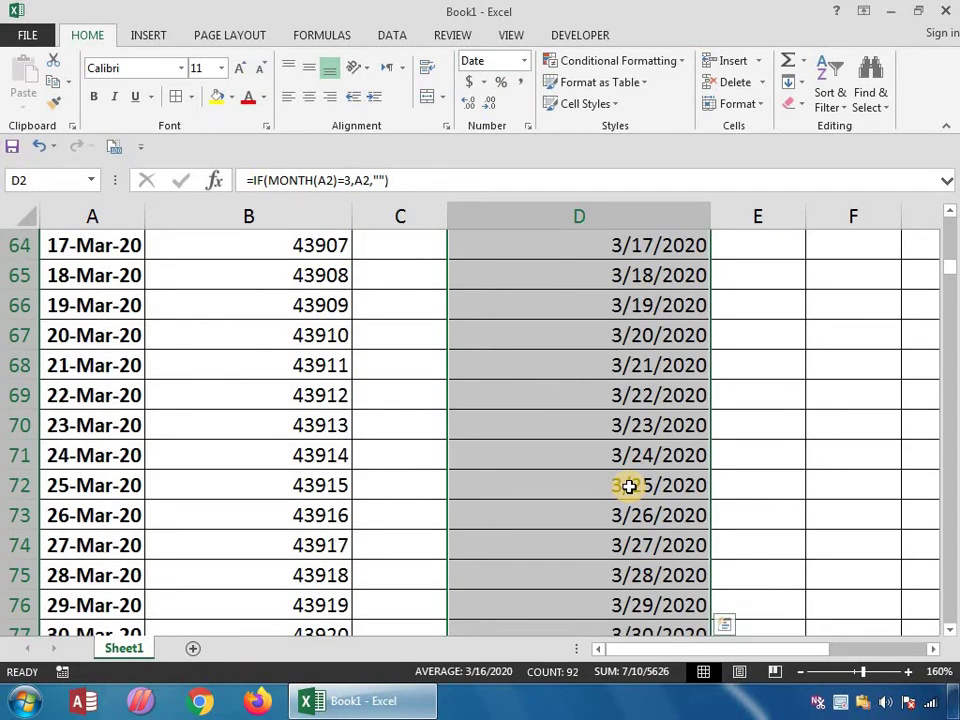
scroll(628, 486, "up", 11)
scroll(628, 486, "up", 13)
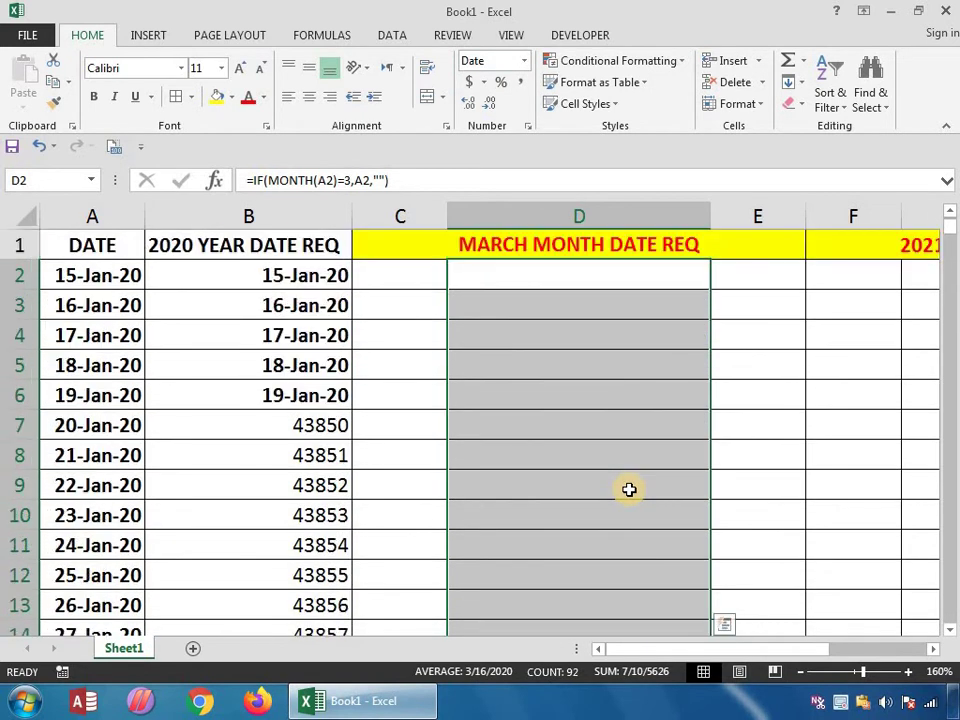
key("ctrl+Down")
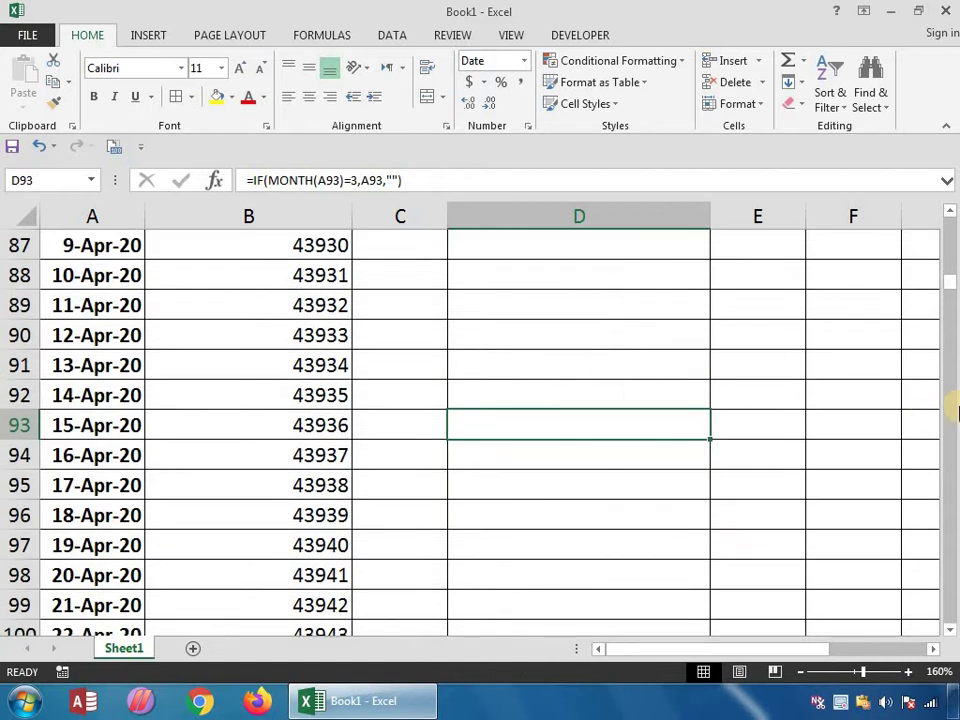
left_click_drag(949, 285, 948, 205)
double_click(652, 272)
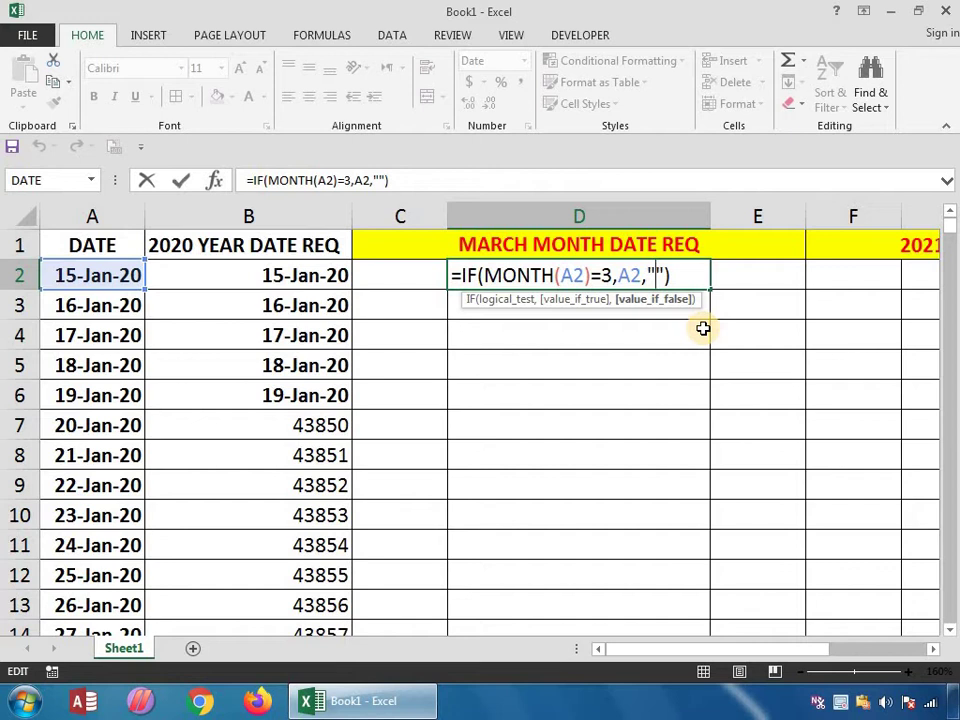
key("Return")
Step: Enter the formula =IF(AND(YEAR(A2)=2021,MONTH(A2)=3),A2,"") in cell G2 under the 2021 MARCH MONTH DATE REQ heading
key("Up")
key("Right")
key("Right")
key("Right")
key("Right")
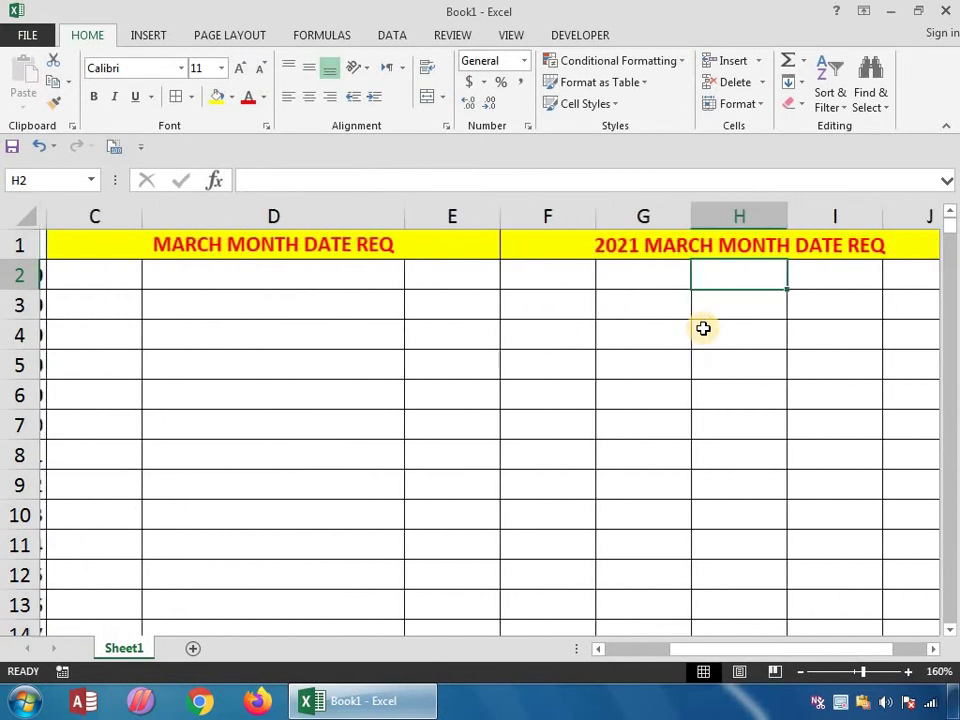
key("Left")
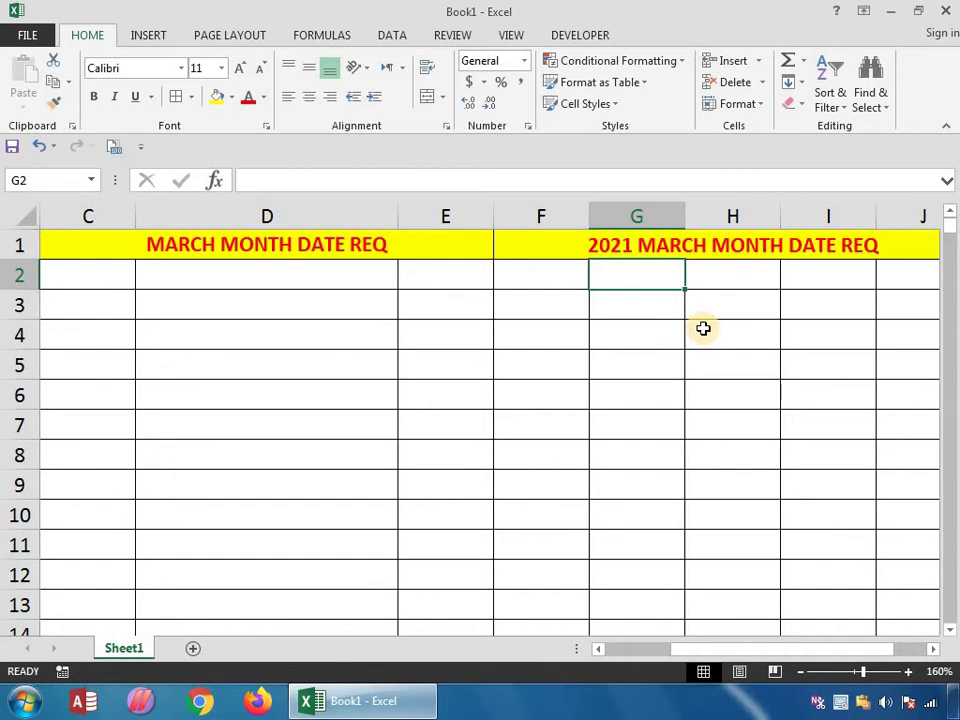
type("=IF")
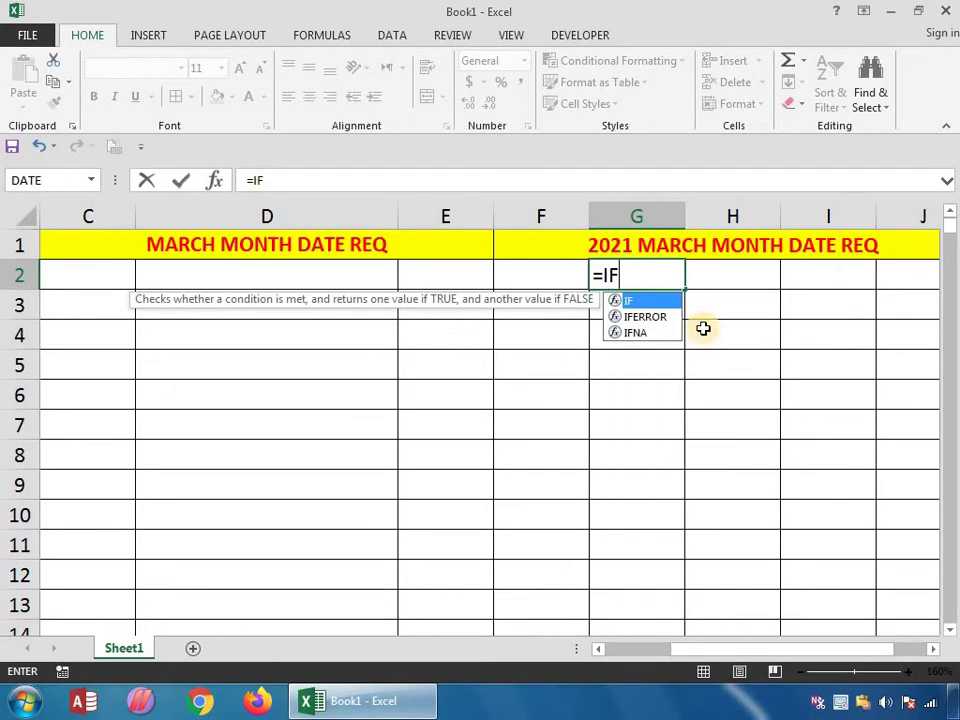
type("(AND")
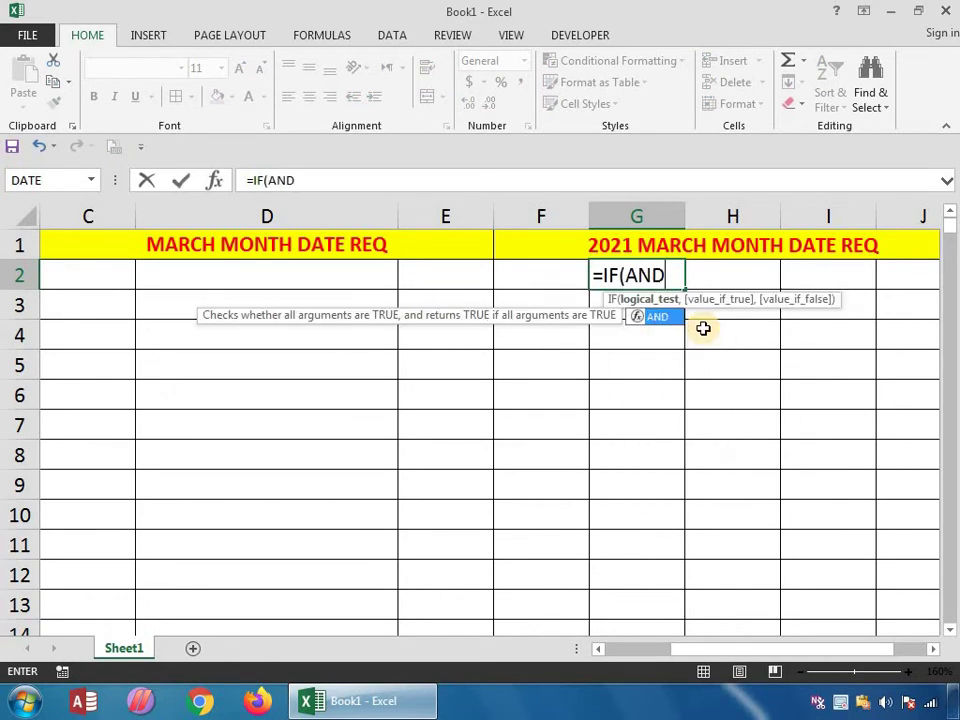
type("(YEA")
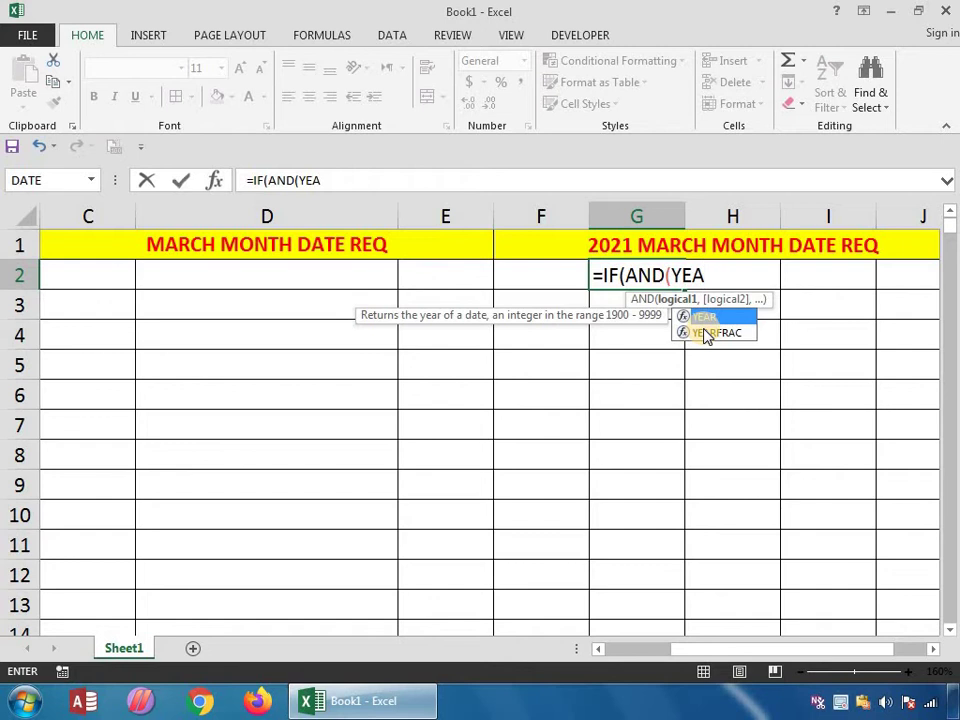
key("Tab")
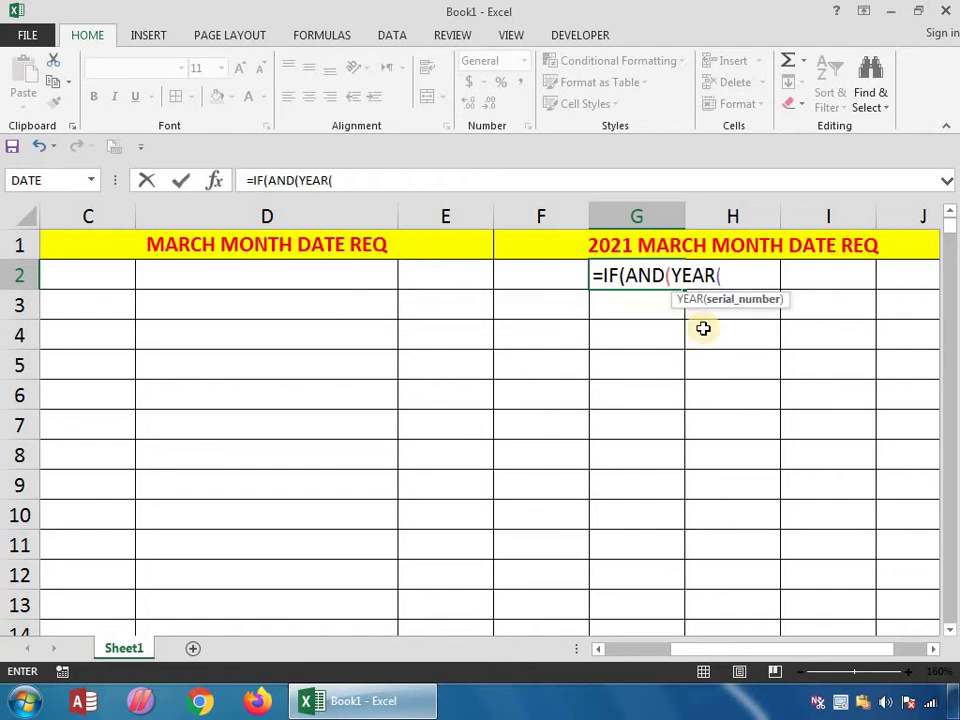
key("Left")
key("Left")
key("Left")
key("Left")
key("Left")
key("Left")
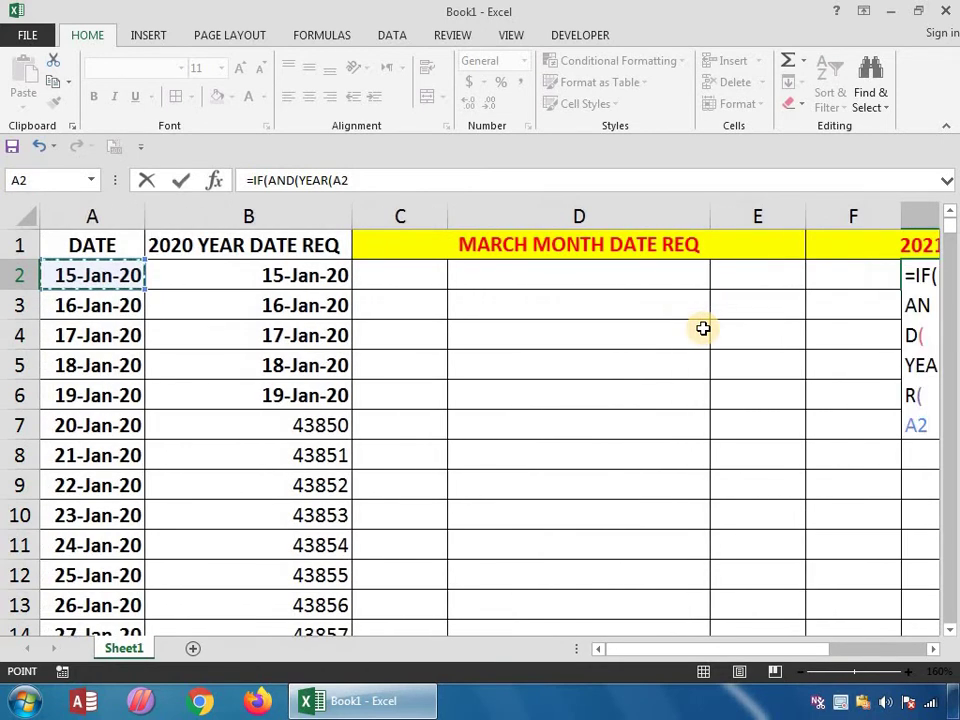
type(")=")
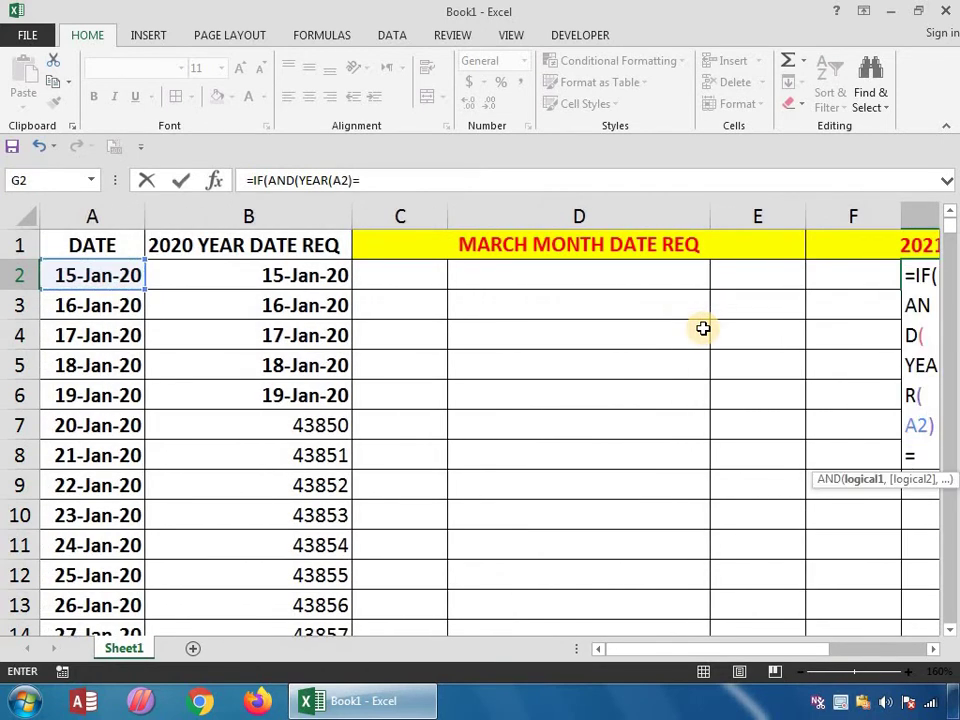
type("2021,")
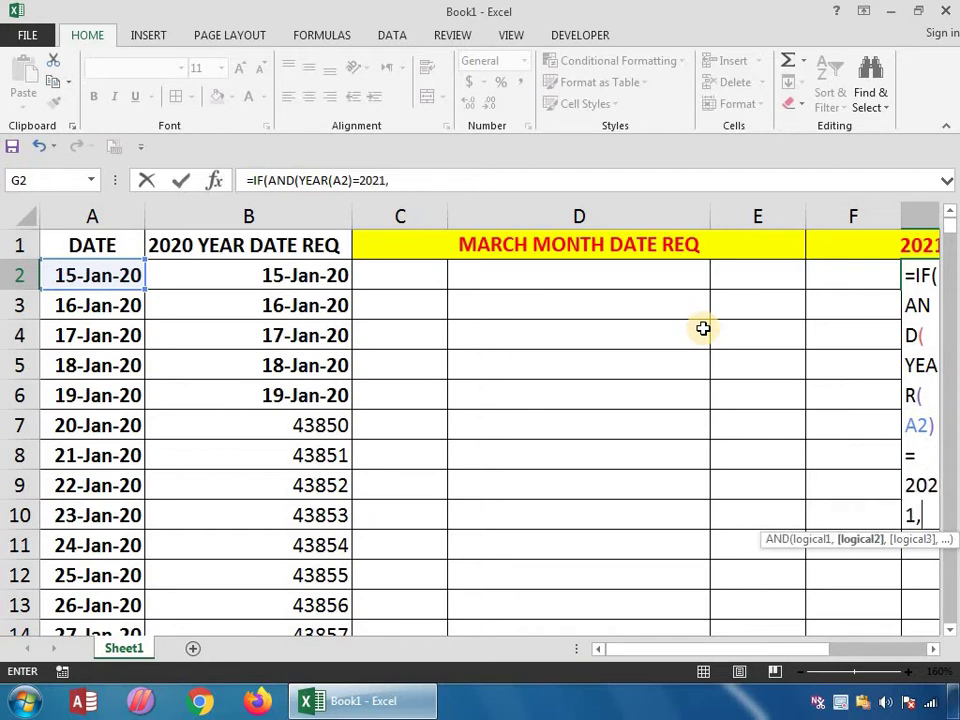
type("MONTH(")
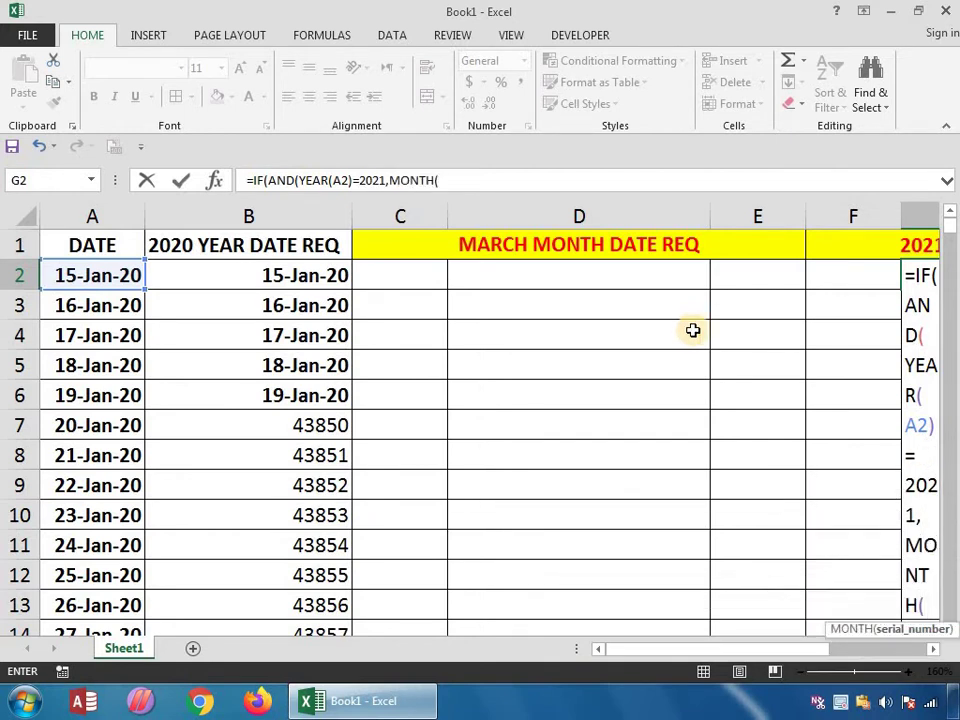
left_click(107, 275)
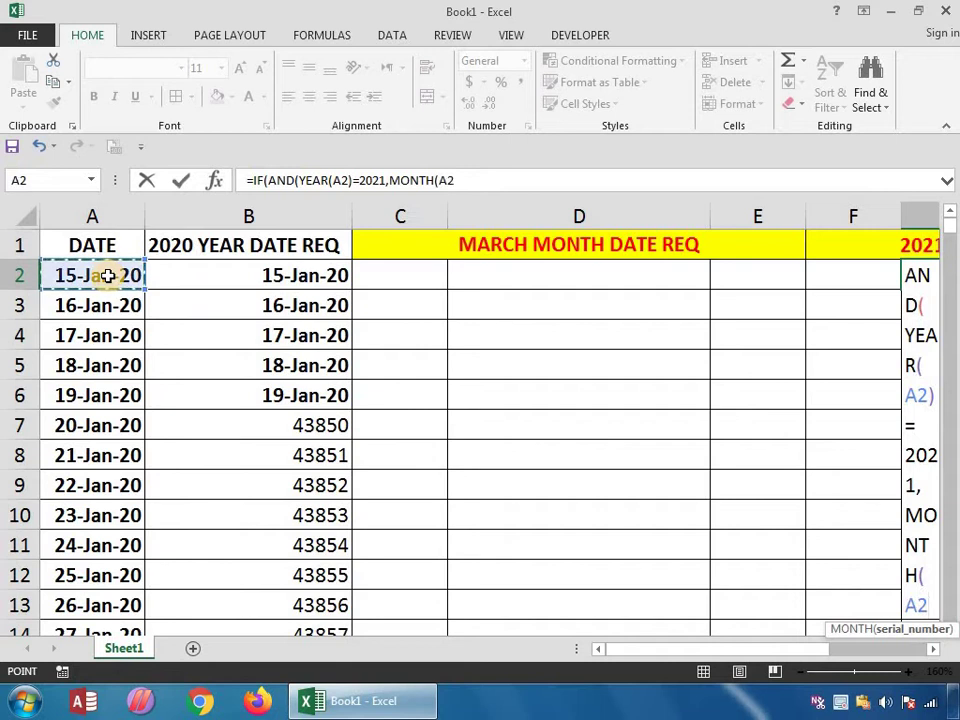
type(")")
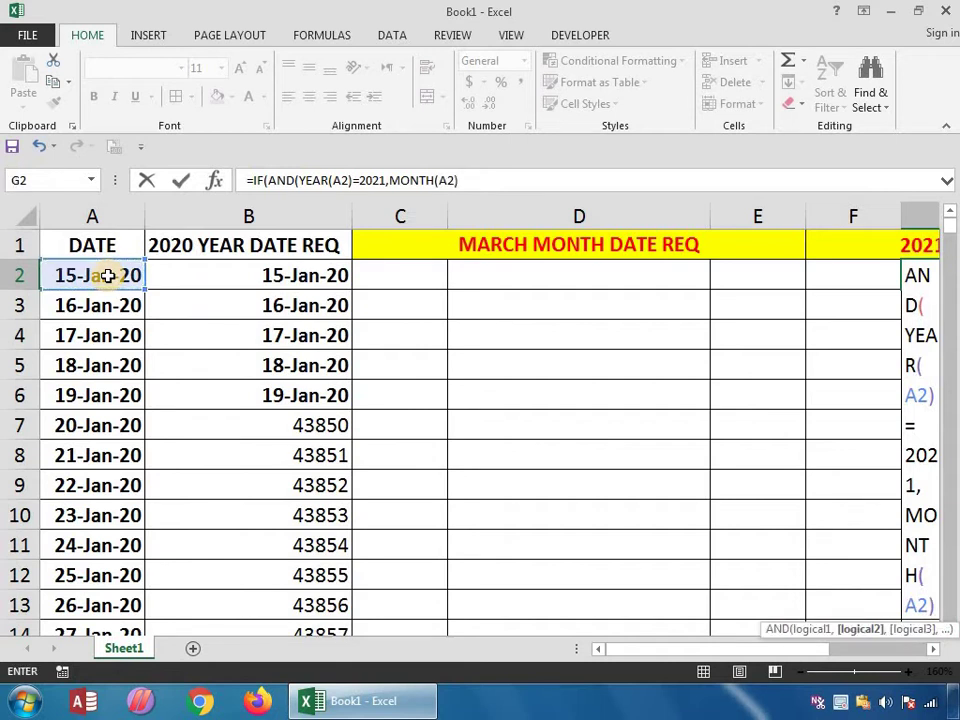
type("=3")
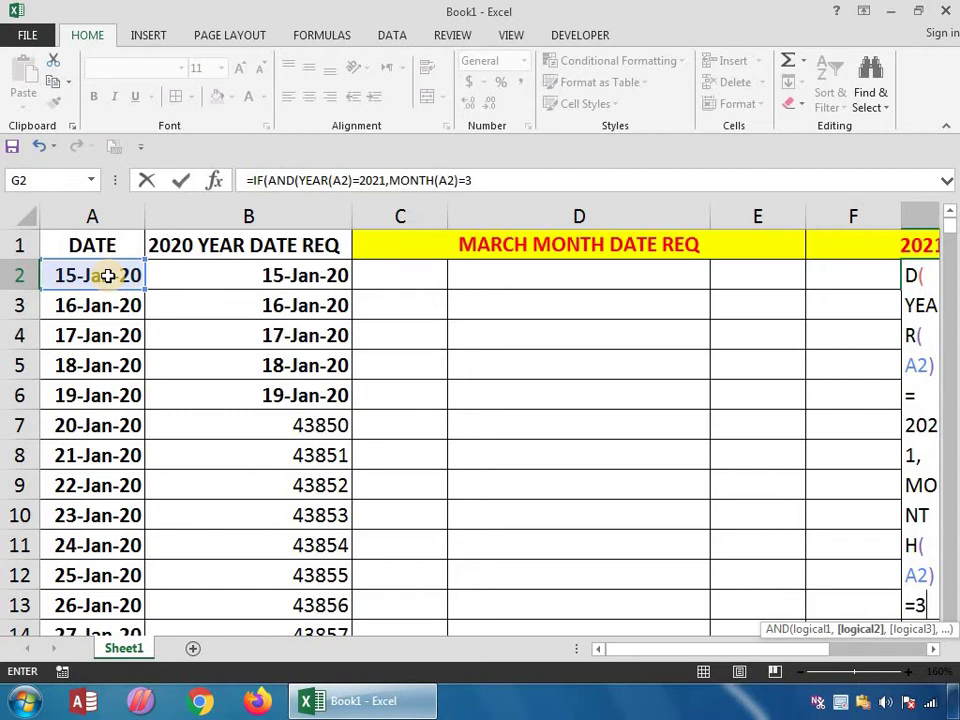
type("),")
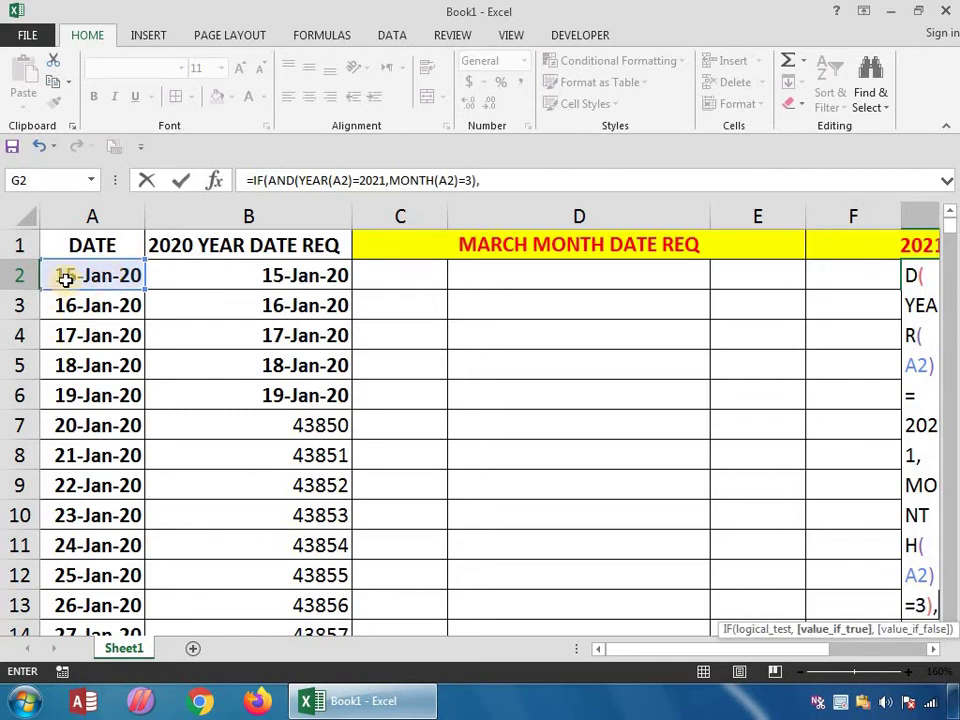
left_click(79, 275)
type(",")
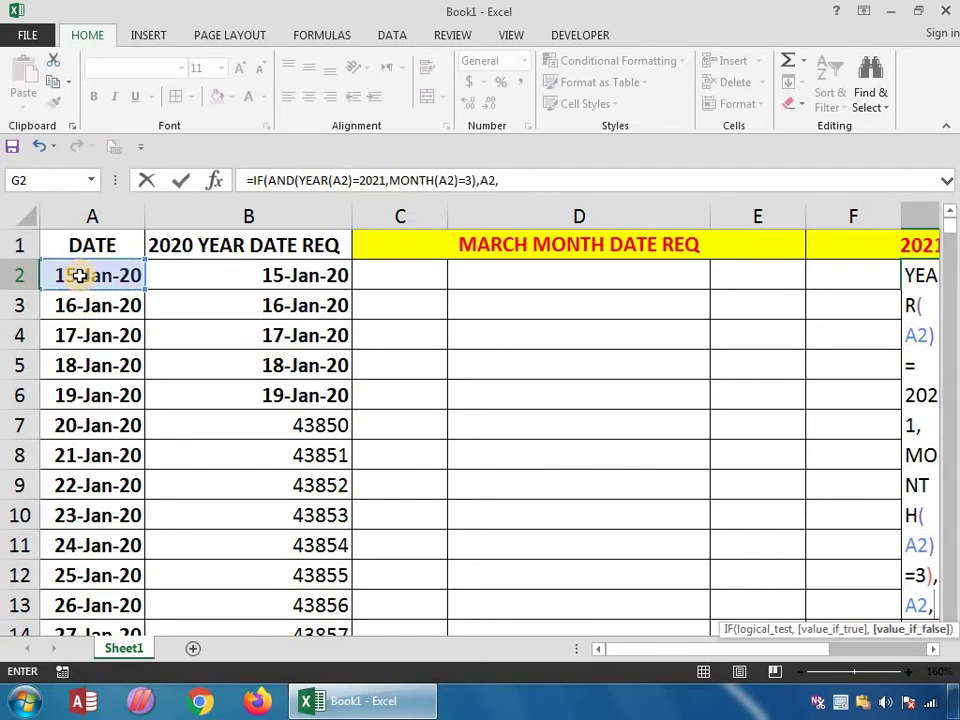
type("\"\"")
key("Return")
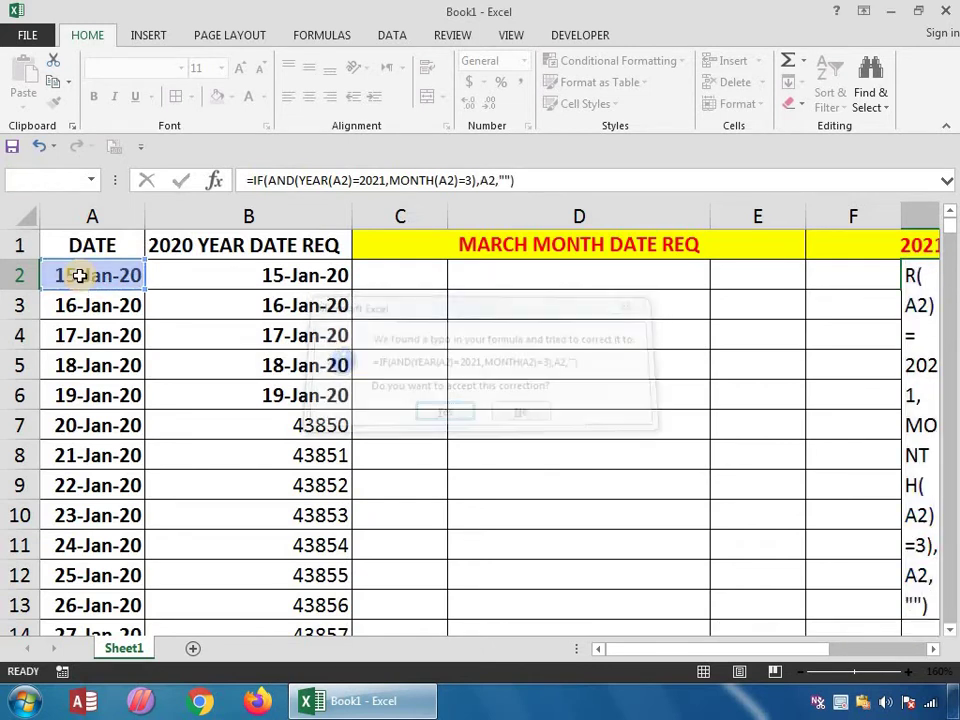
key("Return")
Step: Fill the G2 formula down column G through row 349
key("shift+Down")
key("shift+Down")
key("shift+Down")
key("shift+Down")
key("shift+Down")
key("shift+Down")
key("shift+Down")
key("shift+Down")
key("shift+Down")
key("shift+Down")
key("shift+Down")
key("shift+Down")
key("shift+Down")
key("shift+Down")
key("shift+Down")
key("shift+Down")
key("shift+Down")
key("shift+Down")
key("shift+Down")
key("shift+Down")
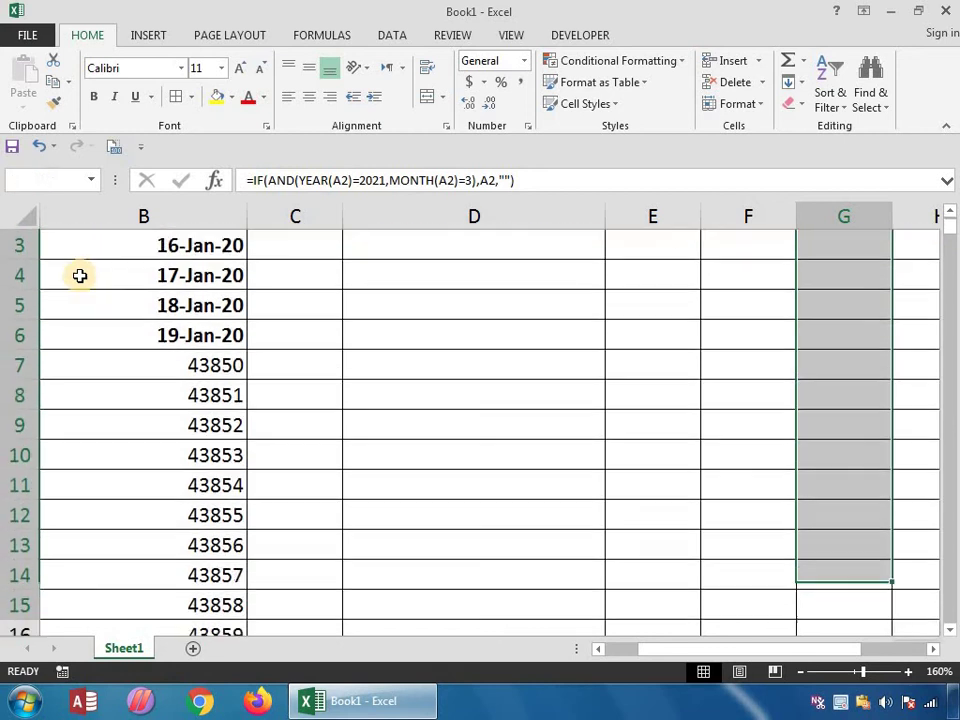
key("shift+Down")
key("shift+Down")
key("shift+Down")
key("shift+Down")
key("shift+Down")
key("shift+Down")
key("shift+Down")
key("shift+Down")
key("shift+Down")
key("shift+Down")
key("shift+Down")
key("shift+Down")
key("shift+Down")
key("shift+Down")
key("shift+Down")
key("shift+Down")
key("shift+Down")
key("shift+Down")
key("shift+Down")
key("shift+Down")
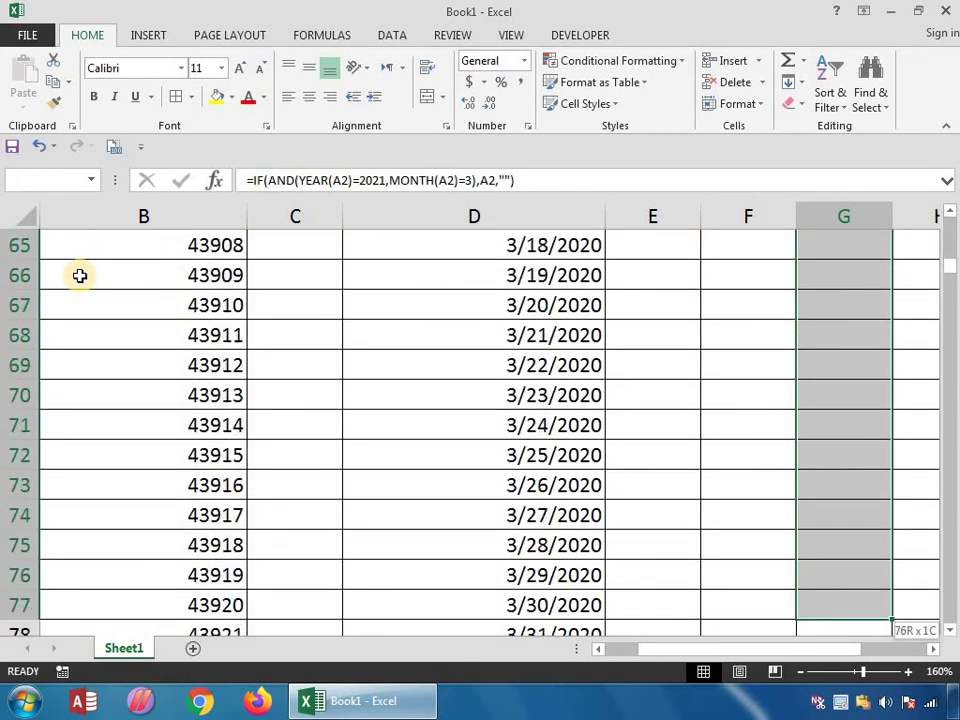
key("shift+Down")
key("shift+Down")
key("shift+Down")
key("shift+Down")
key("shift+Down")
key("shift+Down")
key("shift+Down")
key("shift+Down")
key("shift+Down")
key("shift+Down")
key("shift+Down")
key("shift+Down")
key("shift+Down")
key("shift+Down")
key("shift+Down")
key("shift+Down")
key("shift+Down")
key("shift+Down")
key("shift+Down")
key("shift+Down")
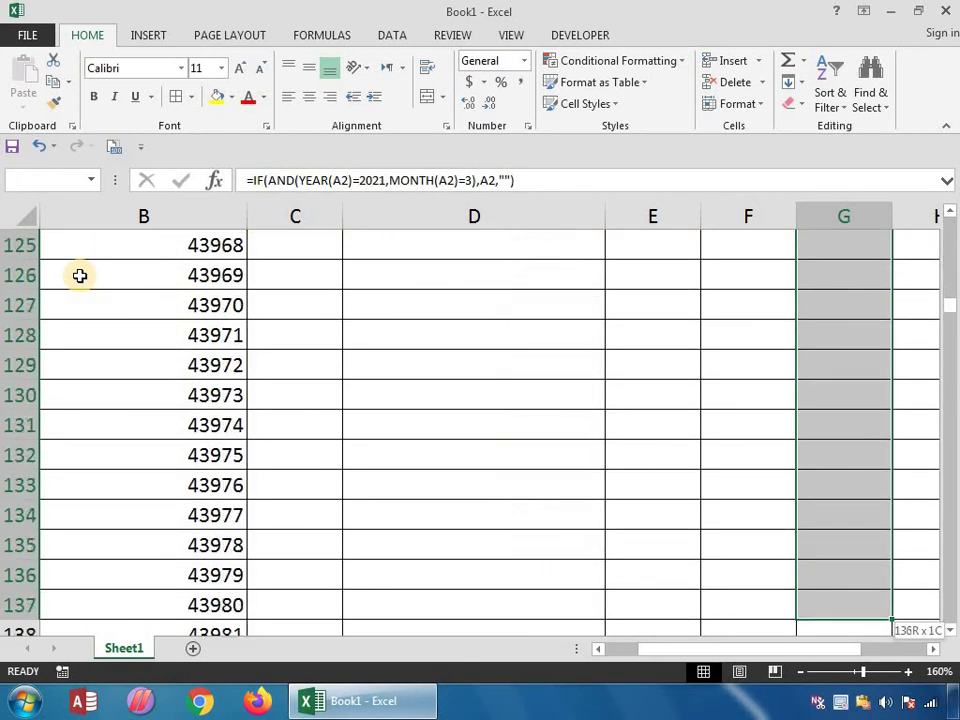
key("shift+Down")
key("shift+Down")
key("shift+Down")
key("shift+Down")
key("shift+Down")
key("shift+Down")
key("shift+Down")
key("shift+Down")
key("shift+Down")
key("shift+Down")
key("shift+Down")
key("shift+Down")
key("shift+Down")
key("shift+Down")
key("shift+Down")
key("shift+Down")
key("shift+Down")
key("shift+Down")
key("shift+Down")
key("shift+Down")
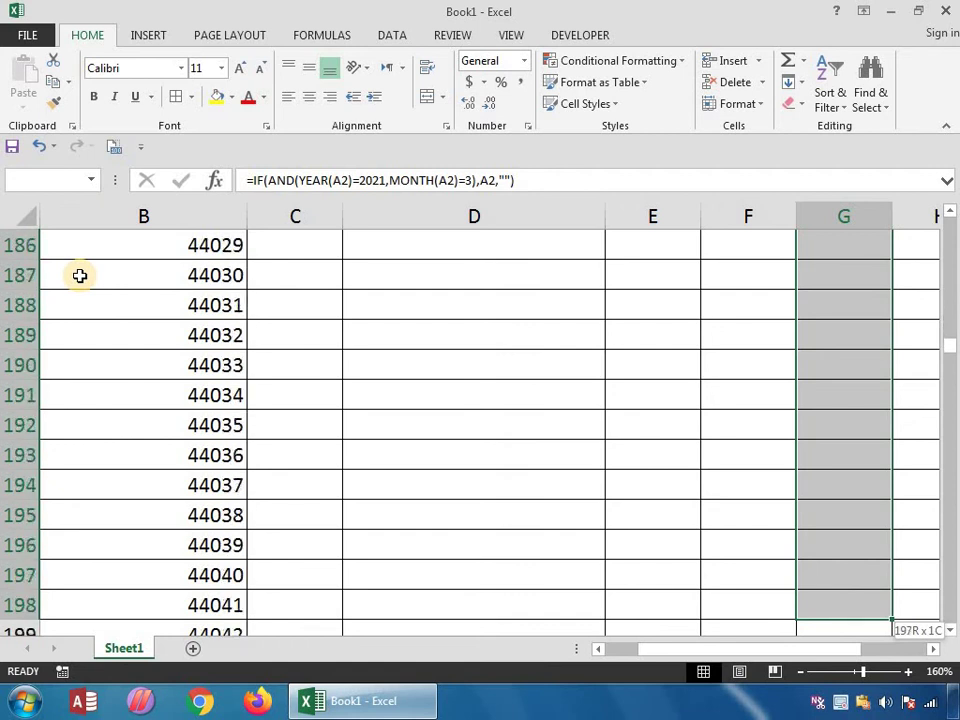
key("shift+Down")
key("shift+Down")
key("shift+Down")
key("shift+Down")
key("shift+Down")
key("shift+Down")
key("shift+Down")
key("shift+Down")
key("shift+Down")
key("shift+Down")
key("shift+Down")
key("shift+Down")
key("shift+Down")
key("shift+Down")
key("shift+Down")
key("shift+Down")
key("shift+Down")
key("shift+Down")
key("shift+Down")
key("shift+Down")
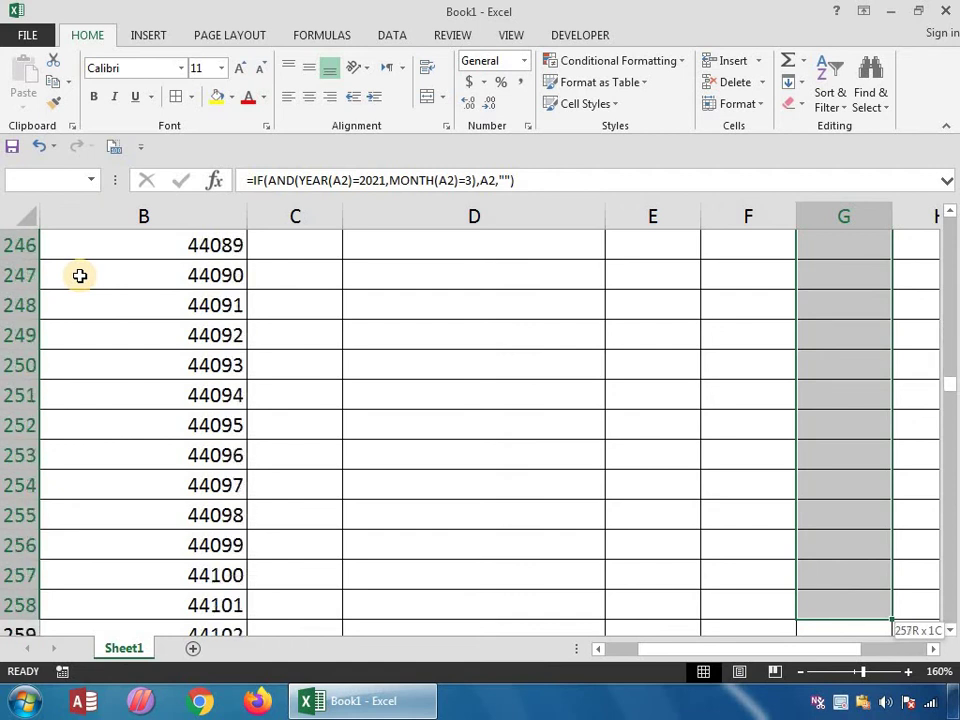
key("shift+Down")
key("shift+Down")
key("shift+Down")
key("shift+Down")
key("shift+Down")
key("shift+Down")
key("shift+Down")
key("shift+Down")
key("shift+Down")
key("shift+Down")
key("shift+Down")
key("shift+Down")
key("shift+Down")
key("shift+Down")
key("shift+Down")
key("shift+Down")
key("shift+Down")
key("shift+Down")
key("shift+Down")
key("shift+Down")
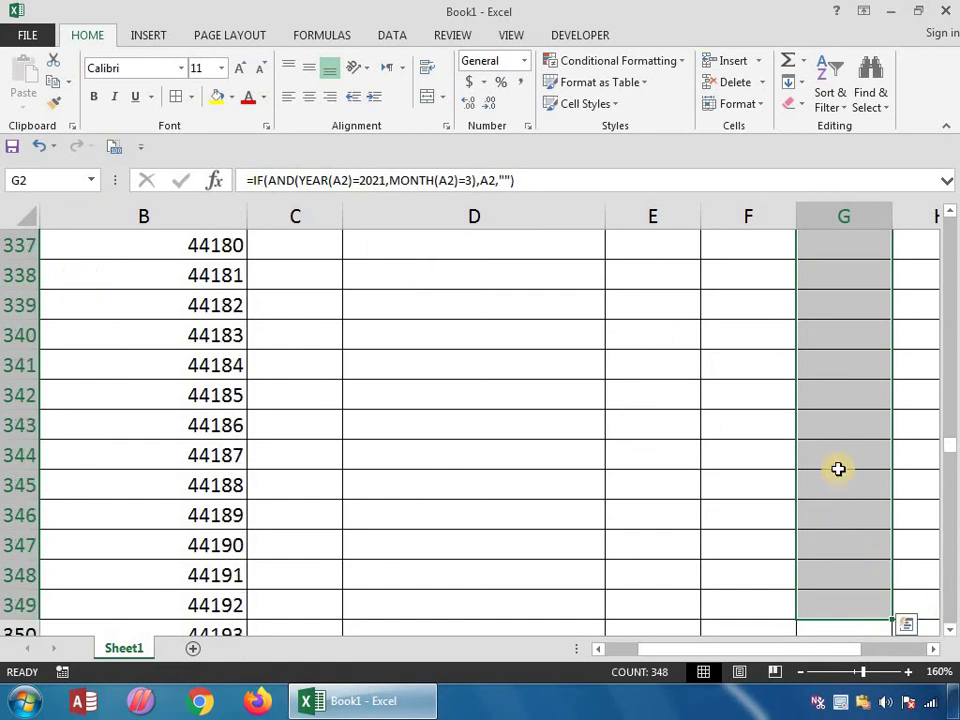
left_click_drag(827, 428, 853, 489)
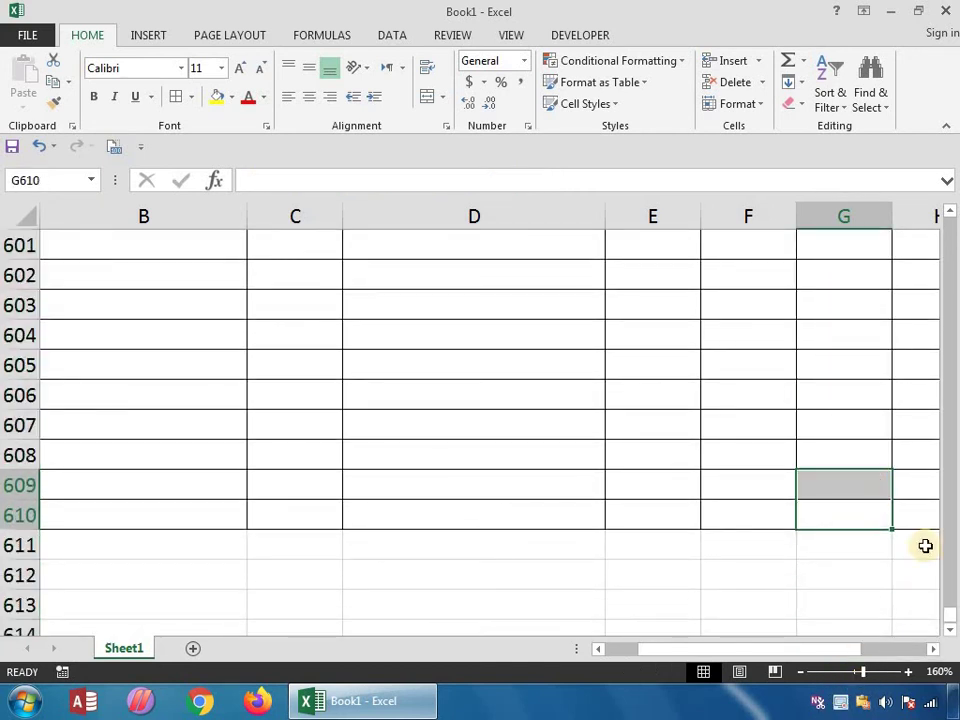
Step: Recheck the formula in cell G2 and fill it down column G through row 610
left_click_drag(953, 617, 953, 218)
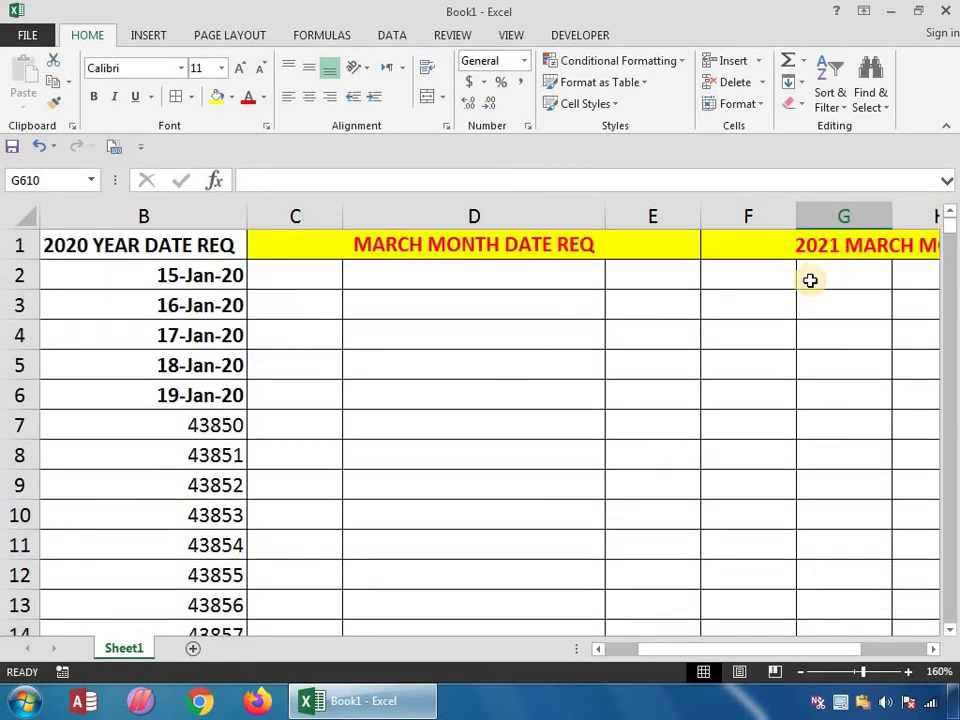
left_click(810, 281)
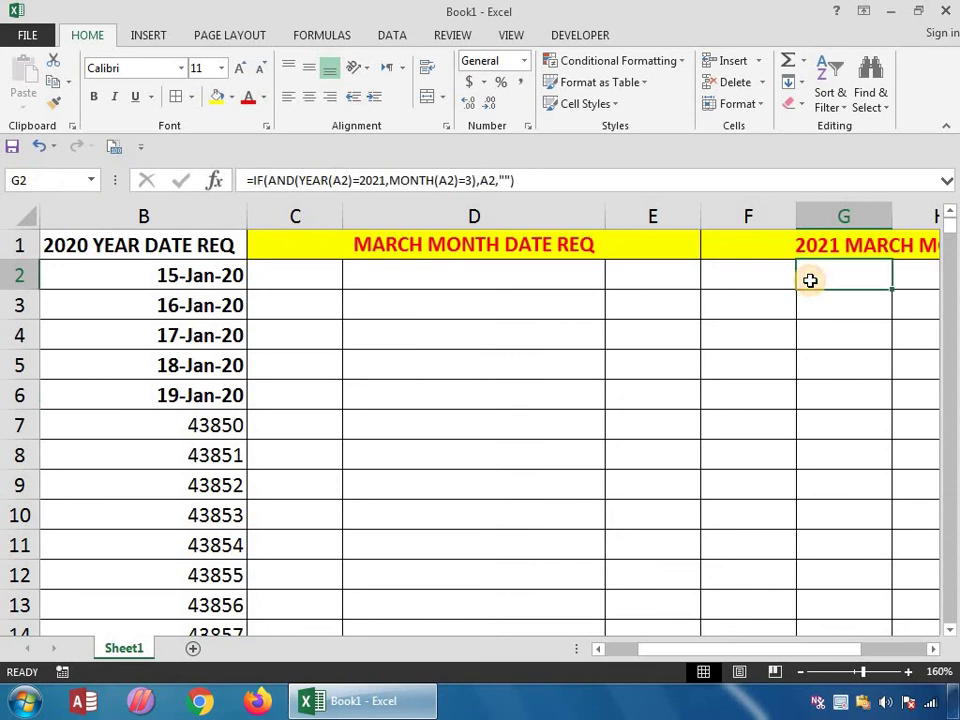
left_click(574, 184)
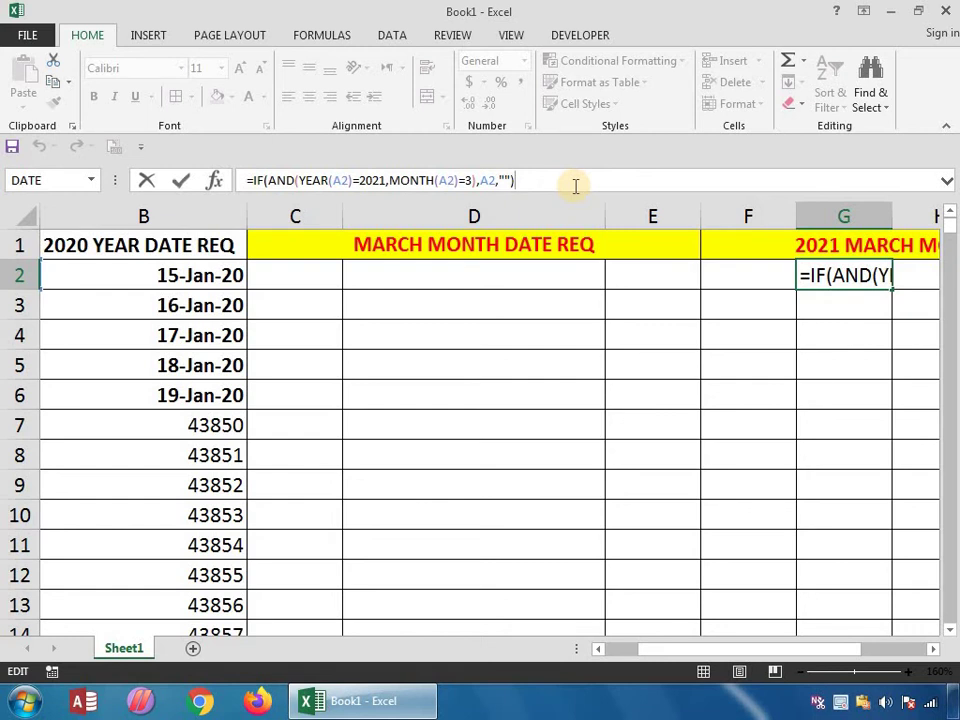
key("Return")
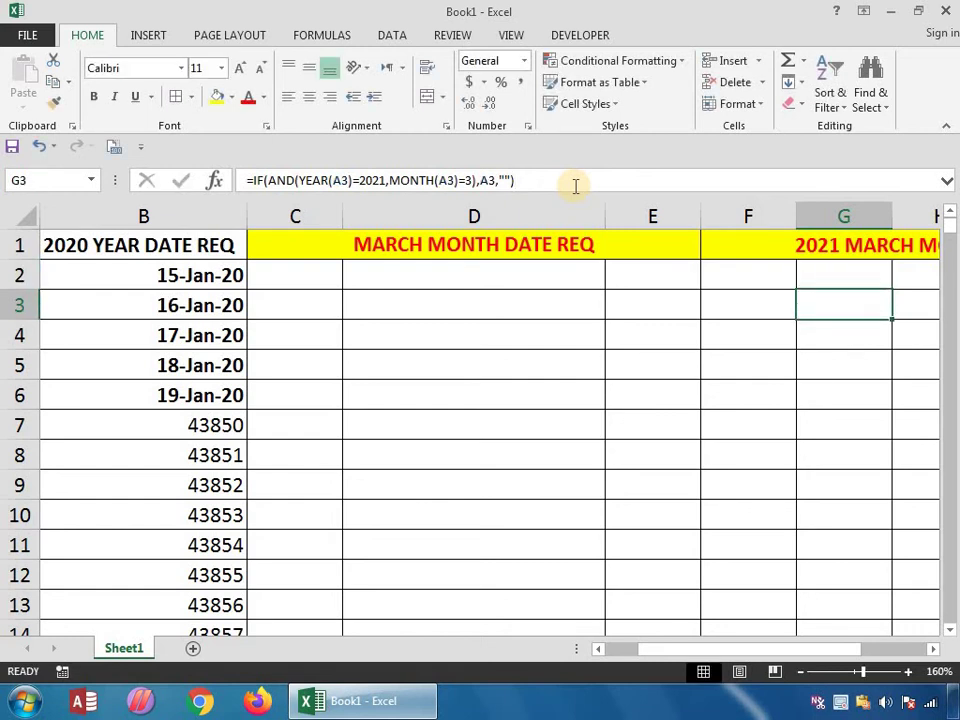
left_click(884, 267)
left_click_drag(893, 289, 896, 651)
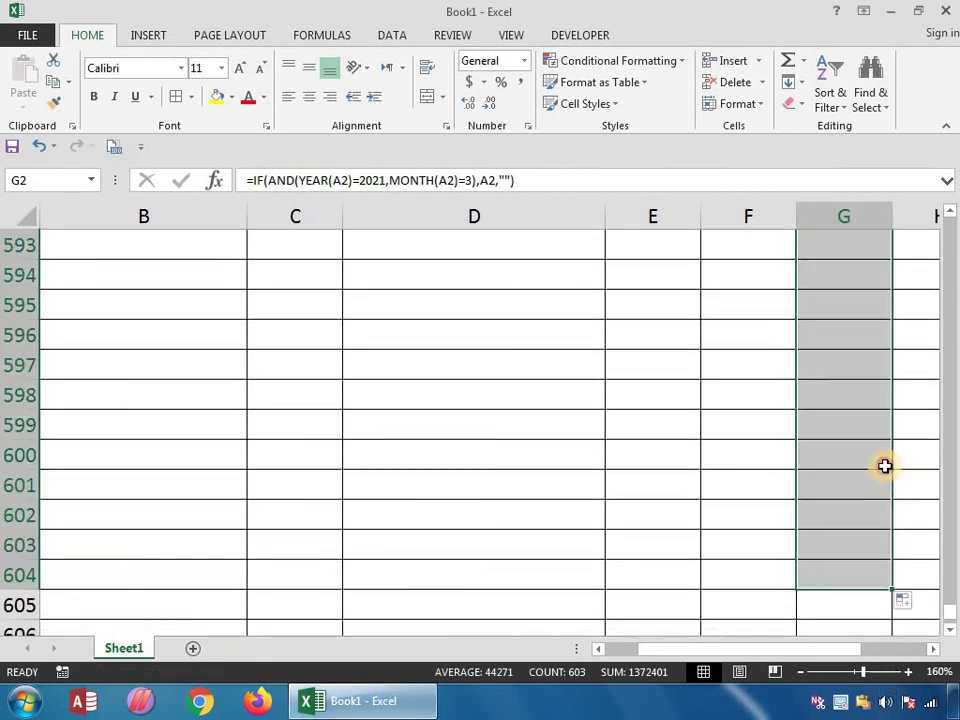
left_click_drag(892, 589, 883, 526)
Step: Apply the Short Date number format to the filled formula cells G2:G610
left_click_drag(951, 617, 951, 500)
left_click(524, 61)
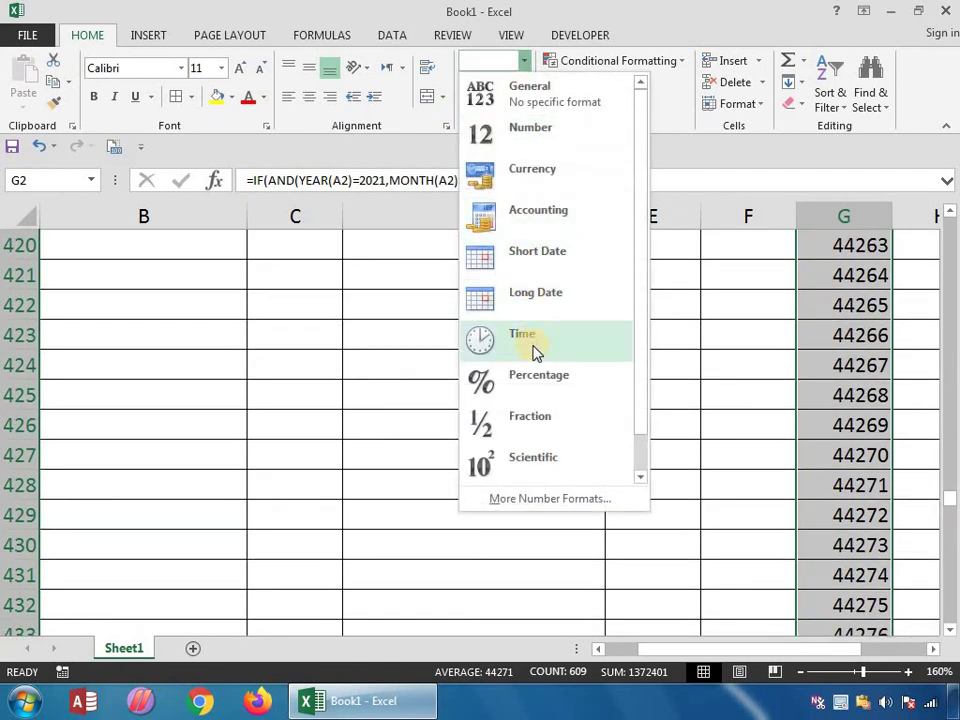
left_click(550, 258)
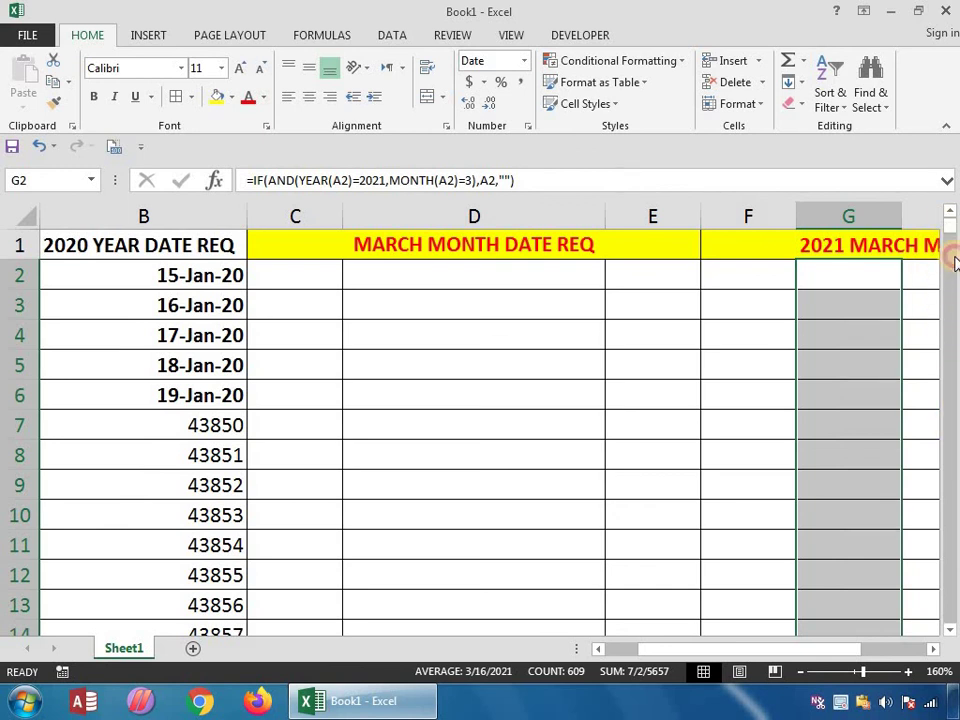
Step: Open the IF, AND, YEAR and MONTH formula in cell G3 to examine its arguments
left_click_drag(955, 262, 945, 212)
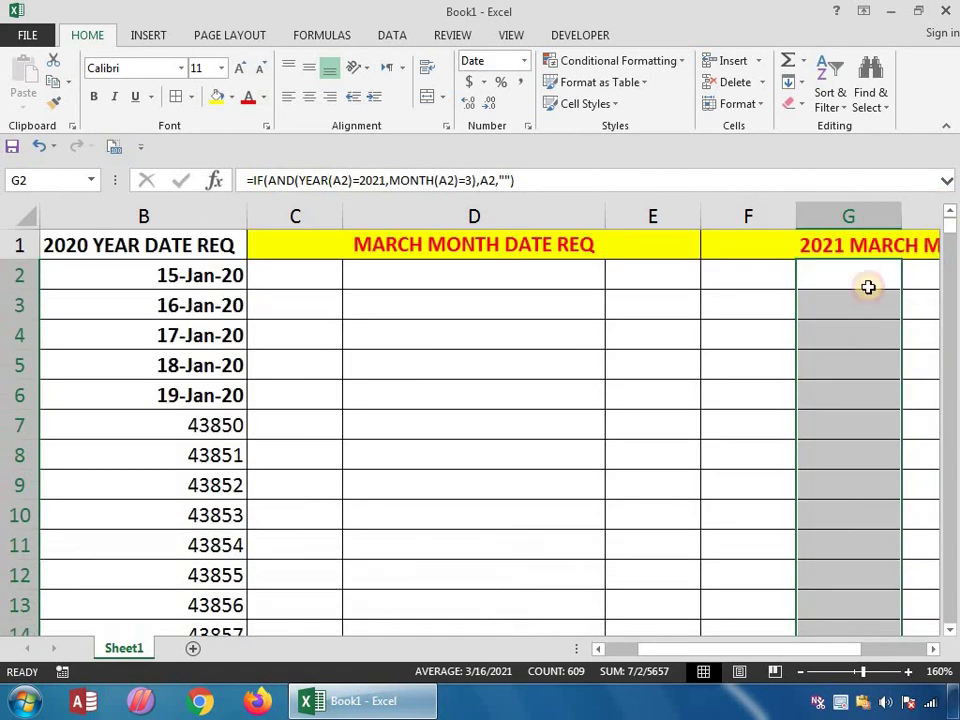
double_click(856, 292)
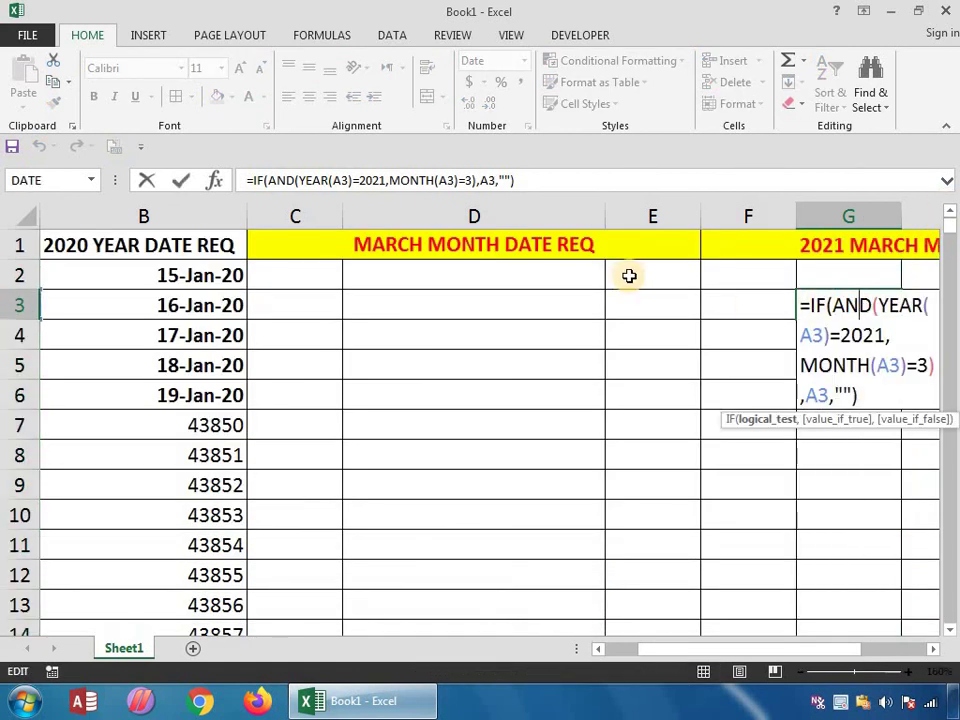
left_click(545, 182)
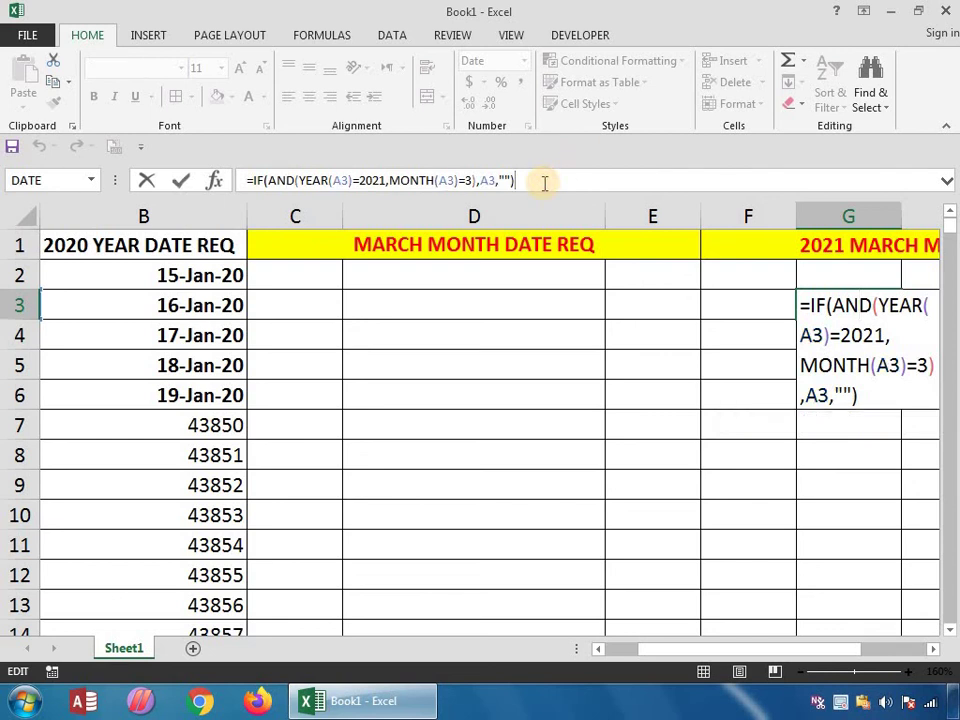